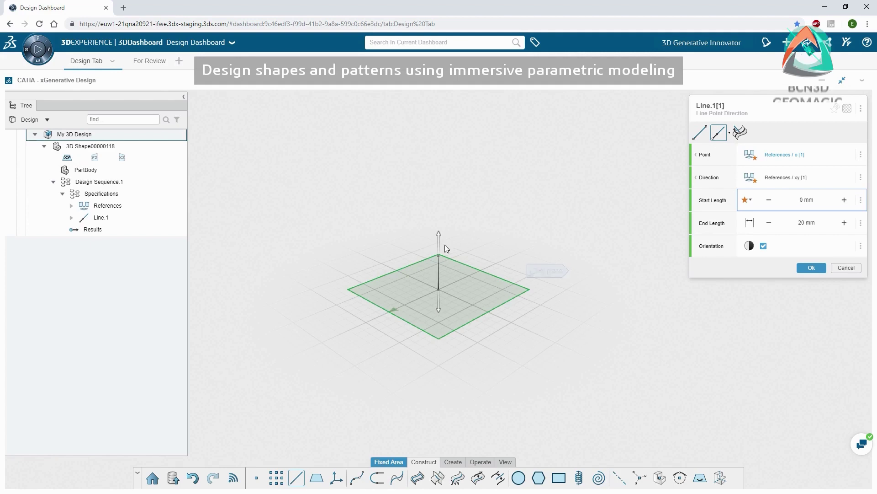
Draw a 150 mm line from the origin, perpendicular to the xy plane, with a start length of 0 mm.
drag(441, 242, 447, 128)
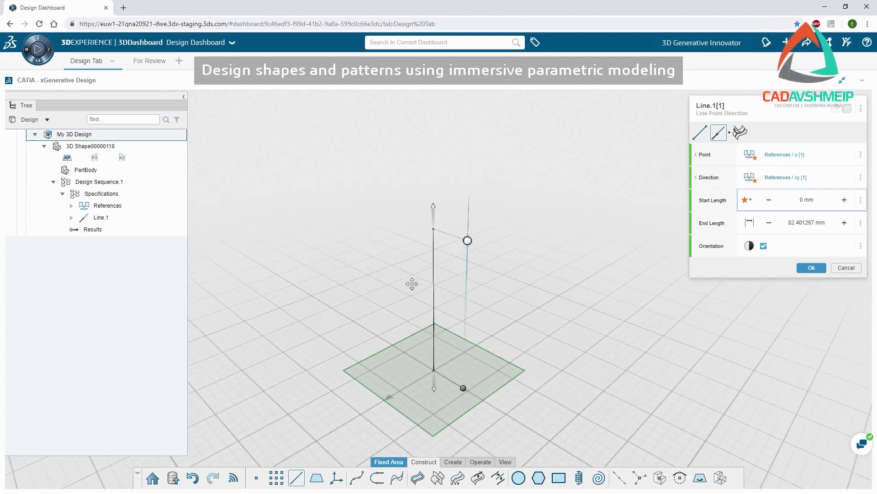
click(521, 236)
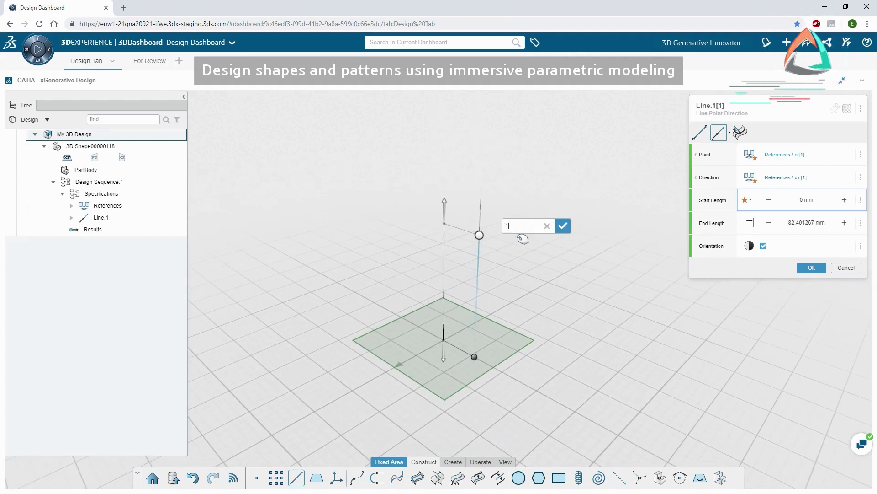
click(563, 229)
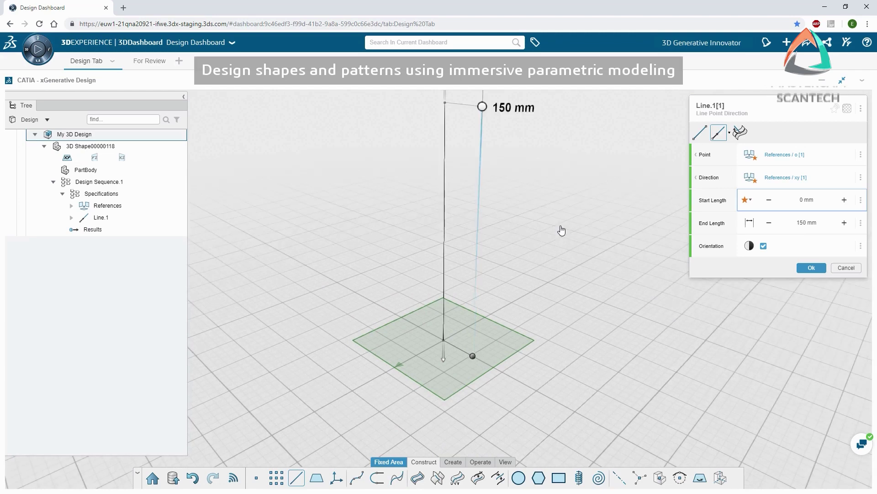
click(811, 267)
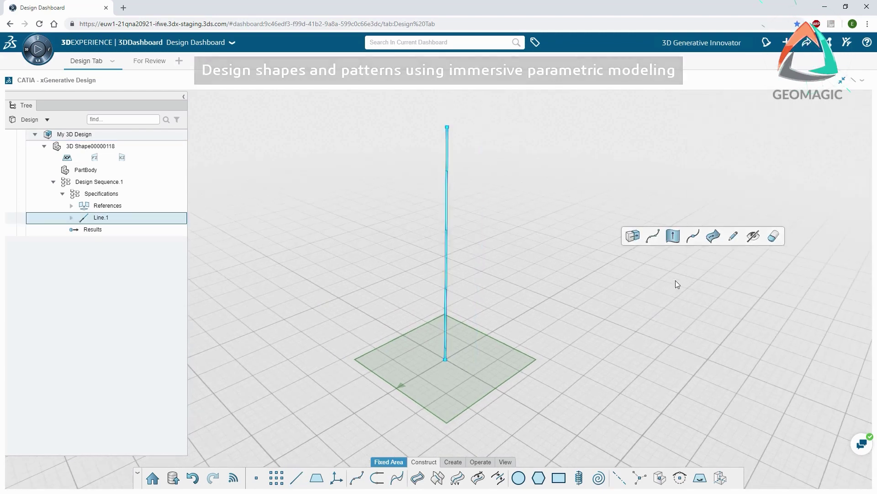
Divide the vertical line with five evenly spaced points, leaving out the bounds and segments.
click(445, 260)
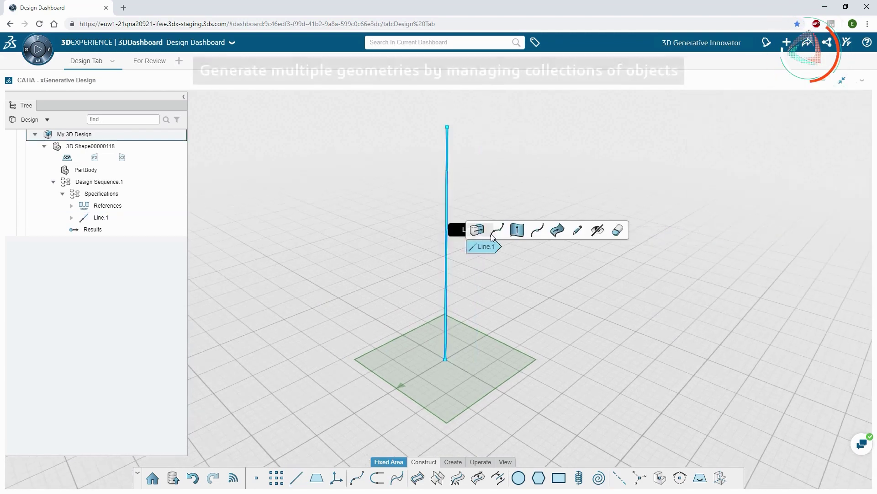
click(494, 232)
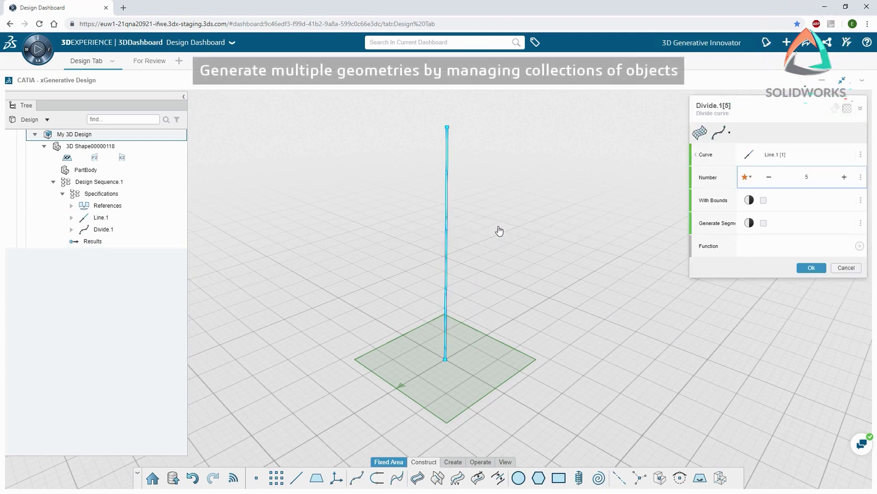
click(811, 267)
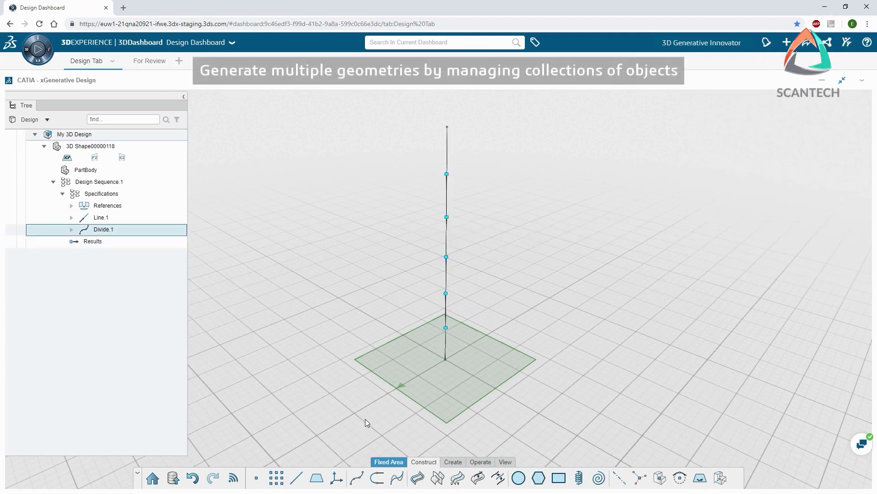
Create planes normal to the vertical line, using the five division points as origins.
click(316, 478)
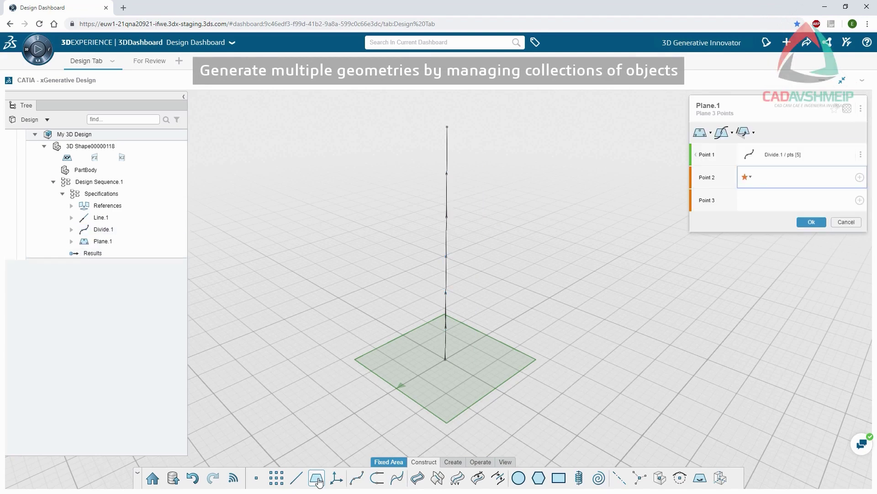
click(722, 133)
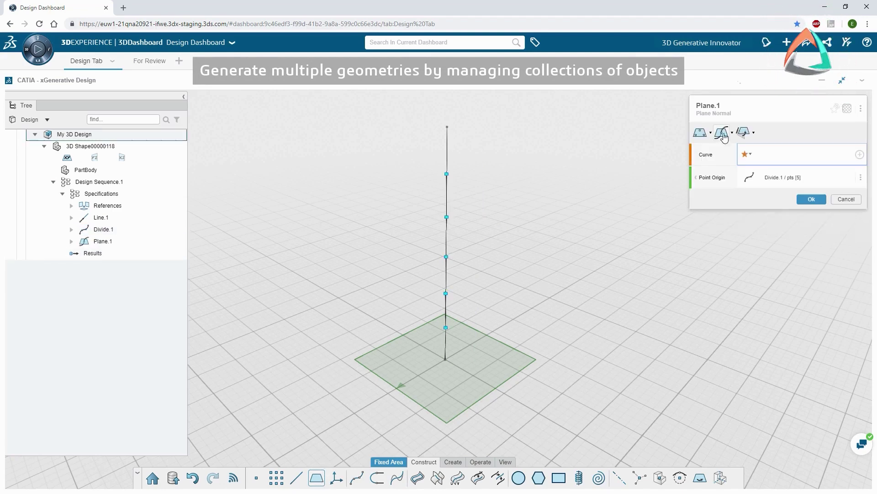
click(446, 245)
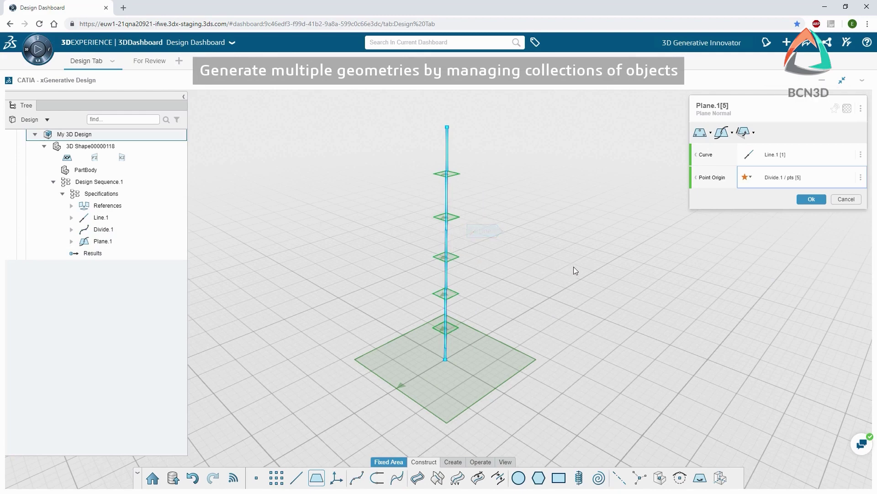
key(Return)
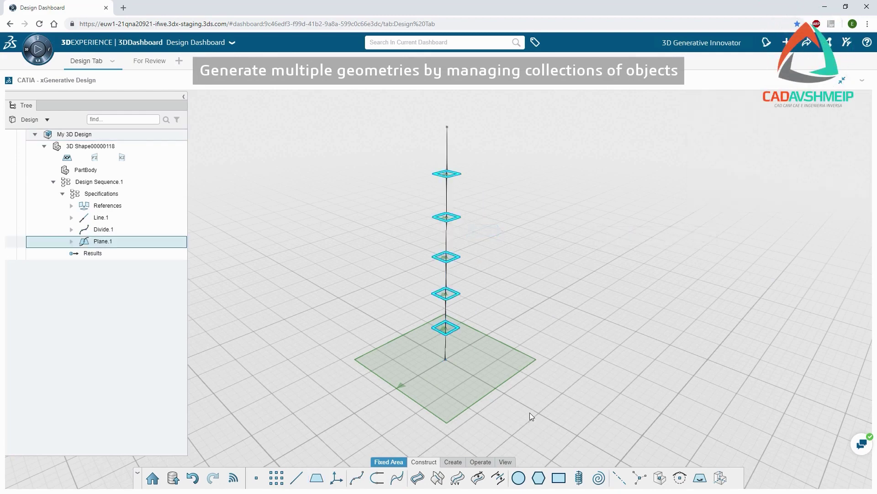
Build four-sided polygons centred on the division points and supported by the normal planes, with a radius of about 57 mm.
click(539, 478)
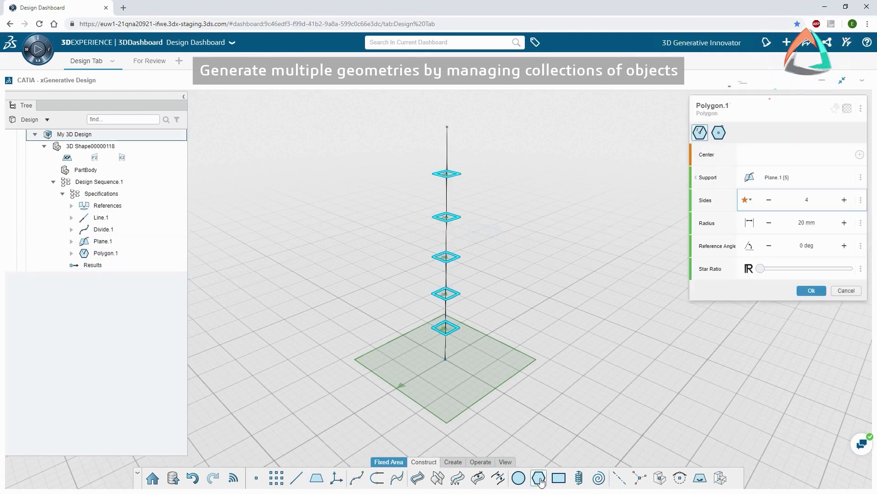
click(762, 156)
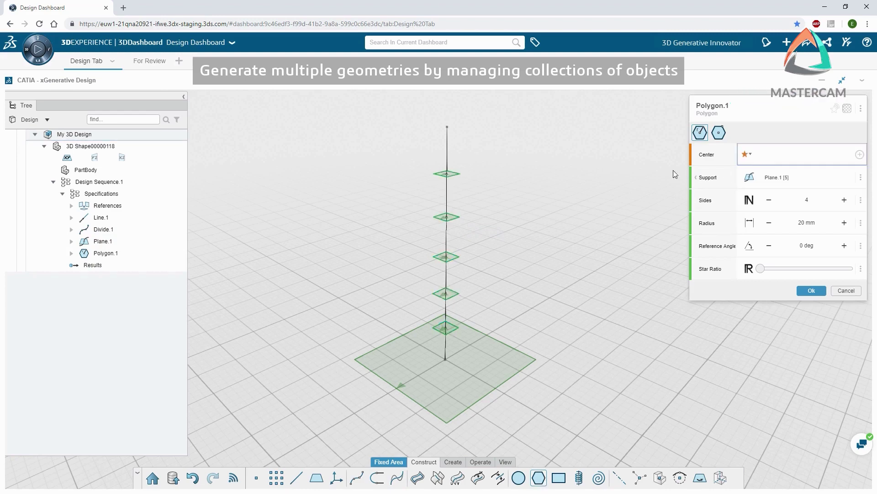
click(447, 260)
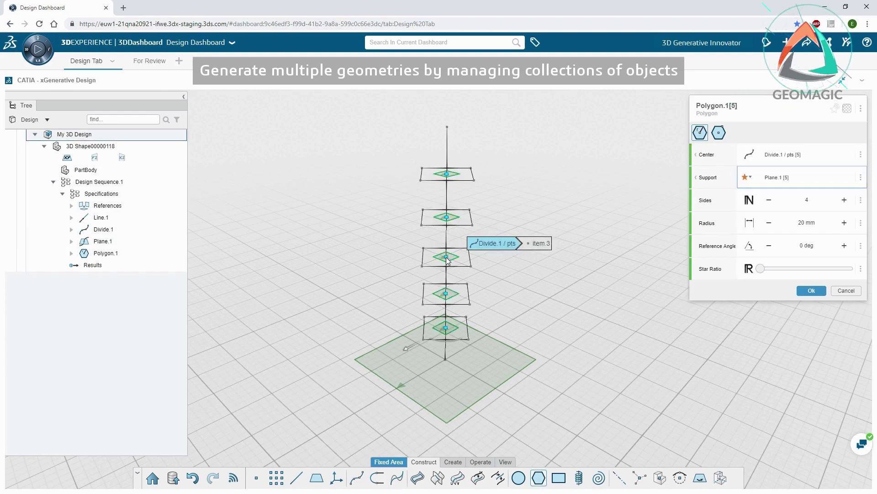
drag(408, 349, 358, 372)
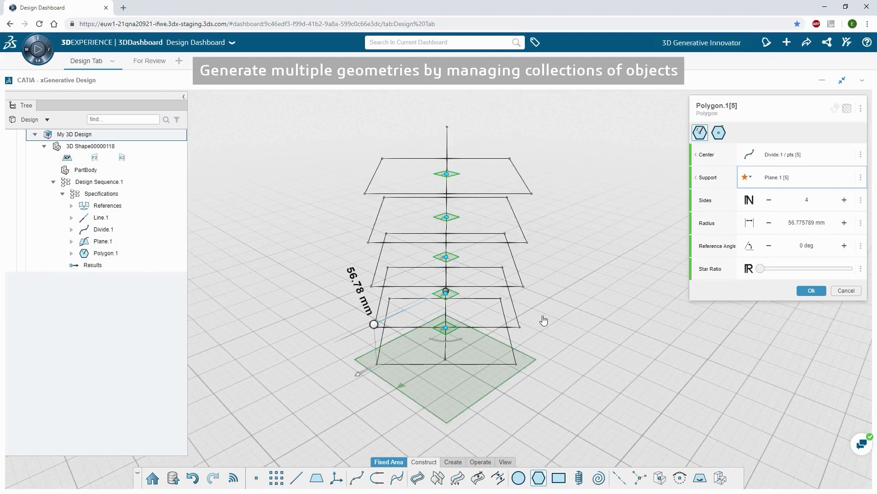
middle_drag(543, 321, 619, 254)
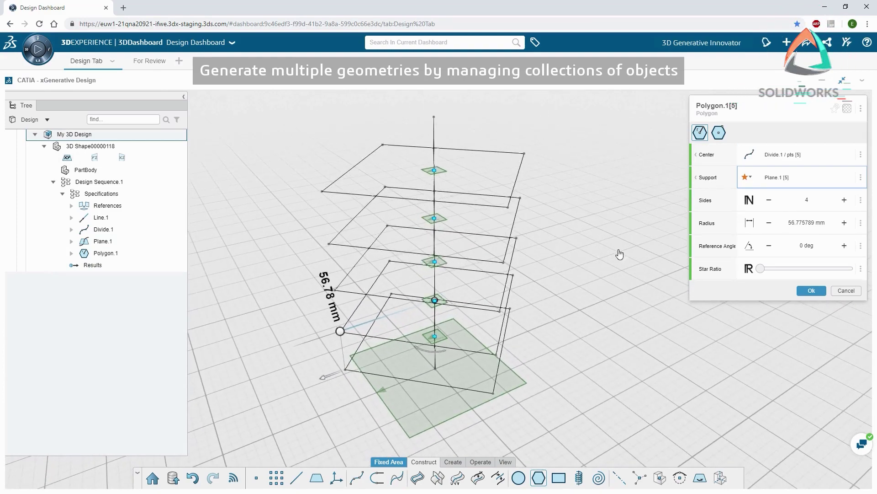
mouse_move(736, 110)
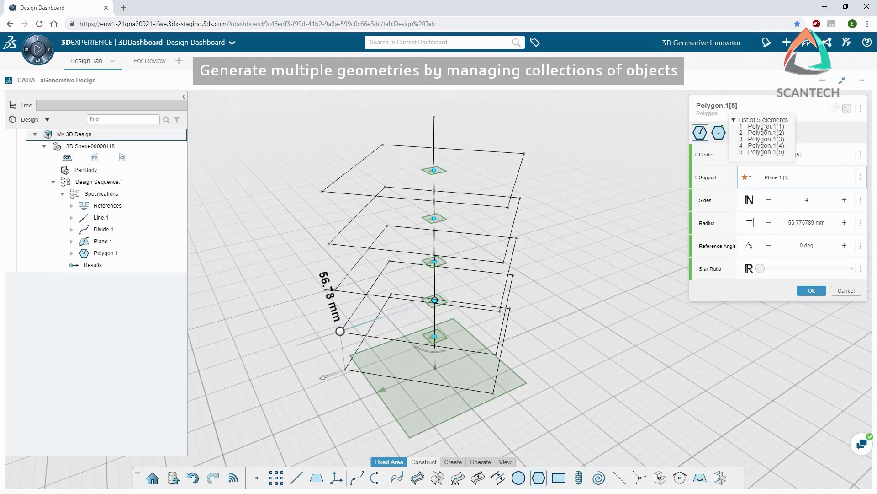
Set the polygons' number of sides to 5.
click(803, 199)
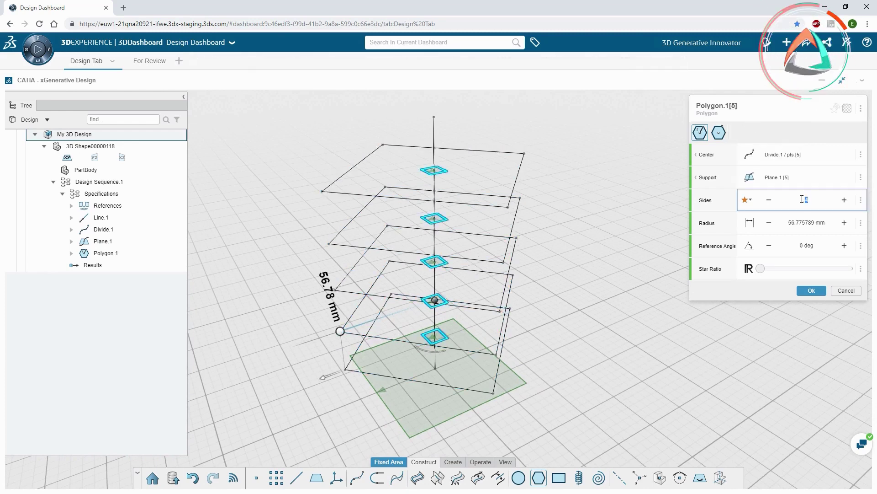
click(845, 199)
click(845, 200)
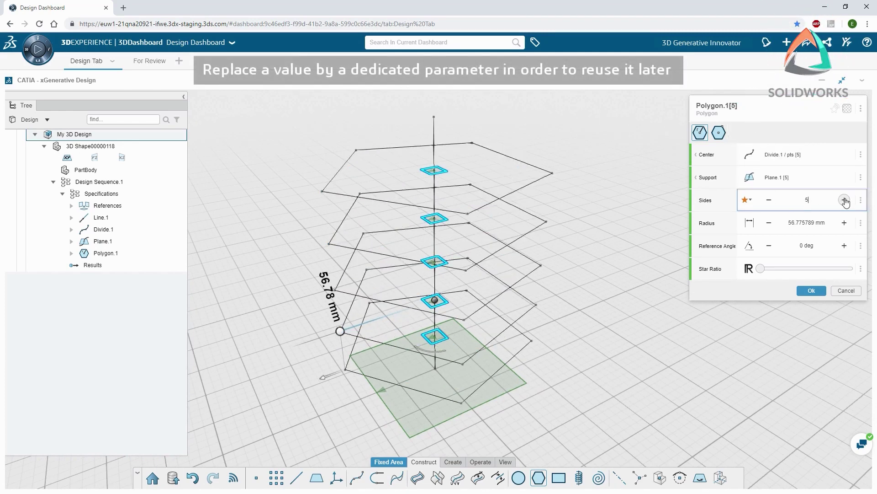
click(769, 200)
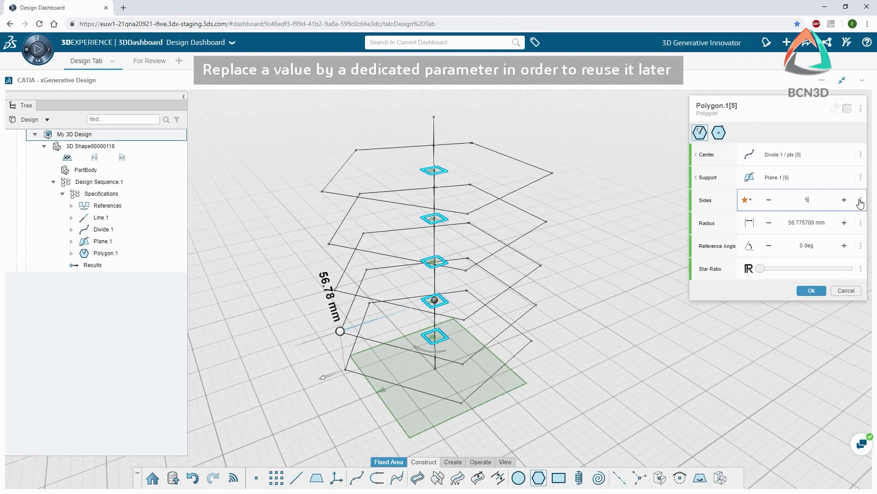
Extract the polygons' side count into an integer parameter named "My Side Number" and return to the polygon definition.
click(860, 201)
click(774, 231)
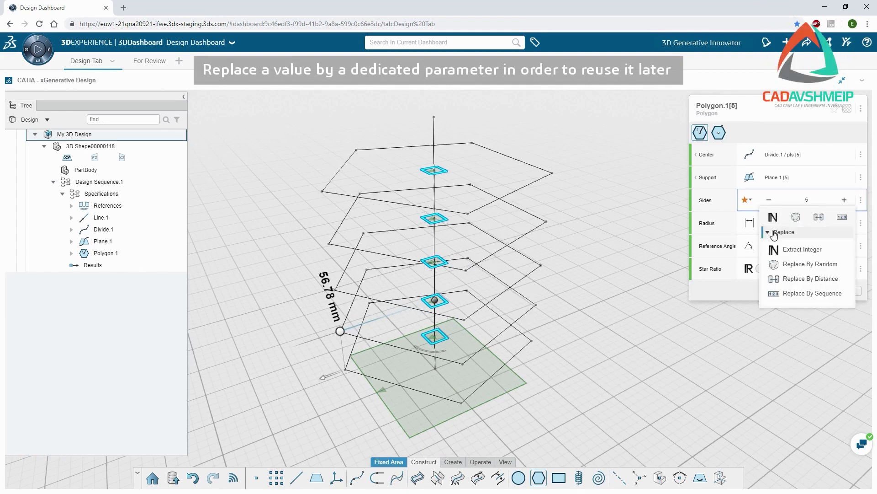
click(779, 247)
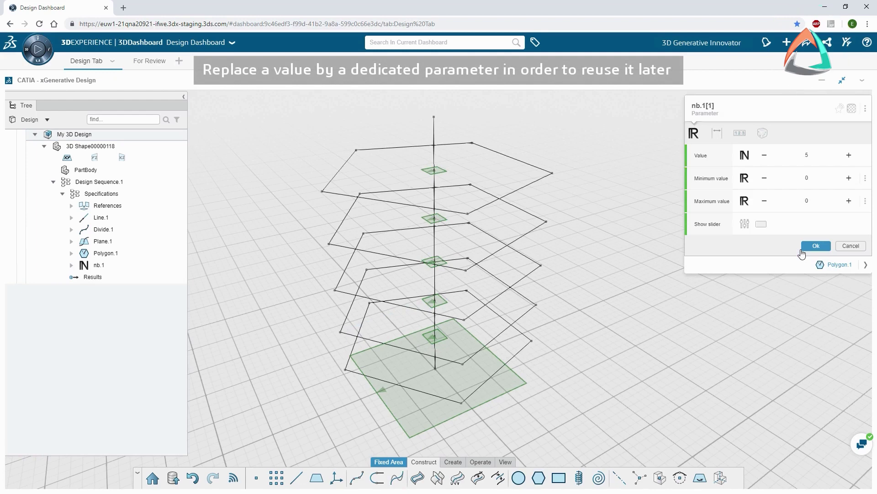
click(702, 106)
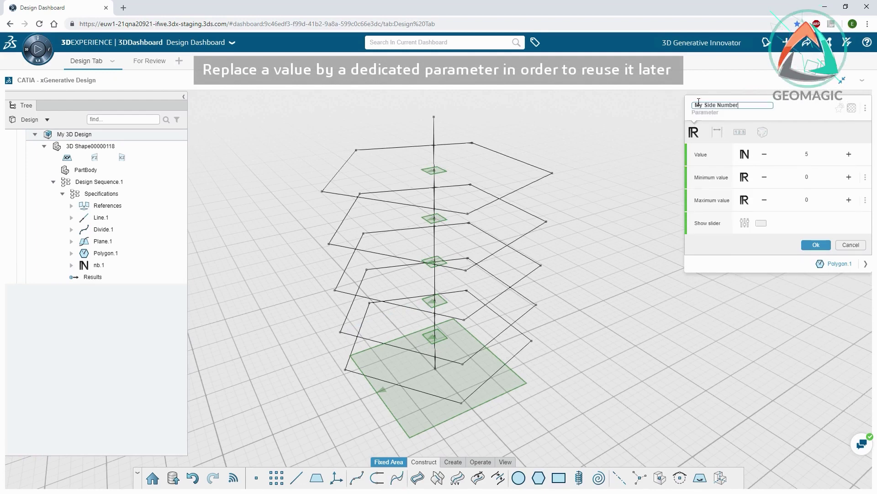
key(Return)
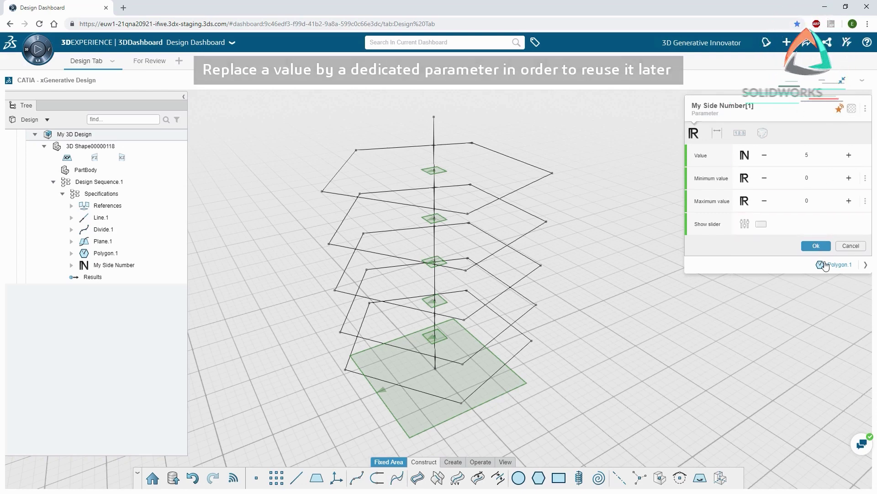
click(840, 265)
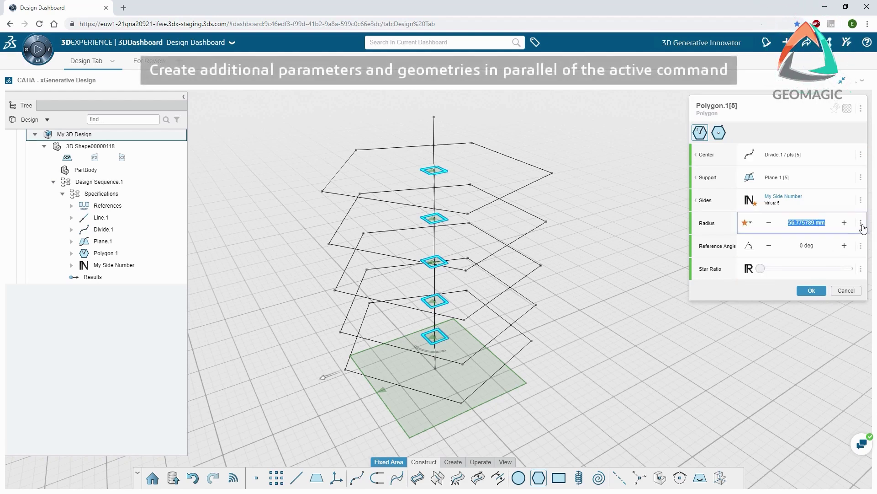
Replace the polygons' radius by a distance, with the line's division points as first reference.
click(861, 223)
click(839, 255)
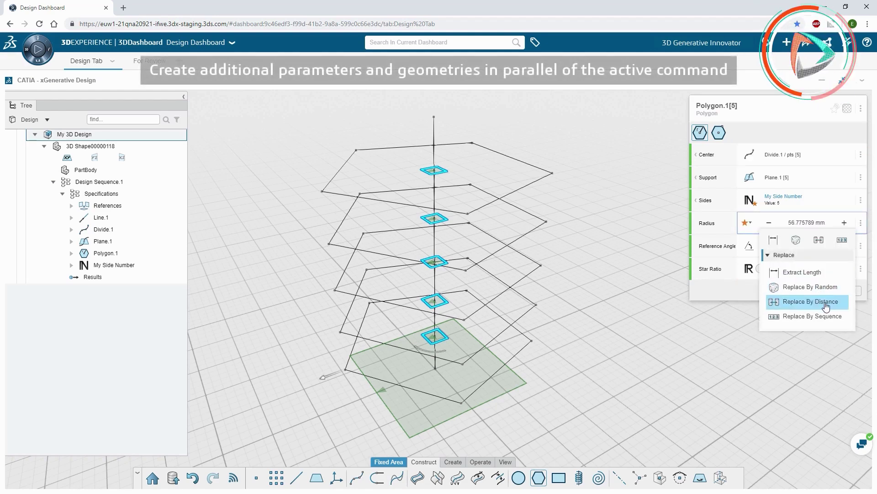
click(826, 302)
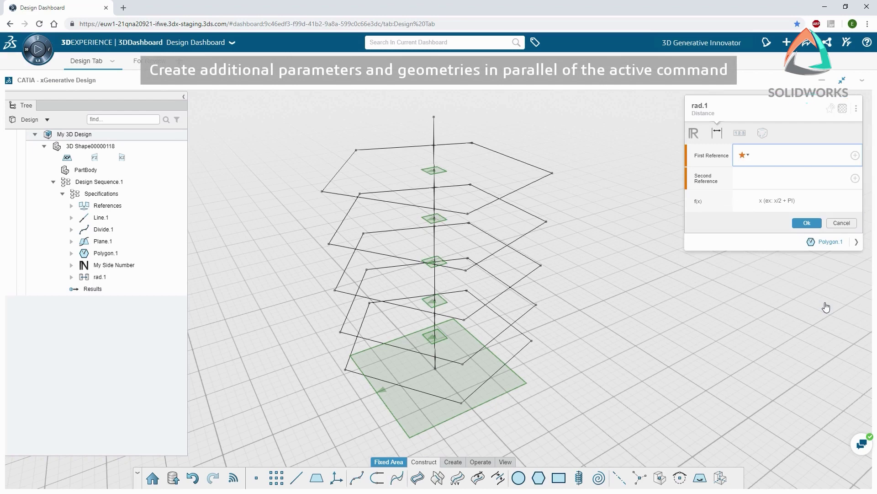
click(434, 171)
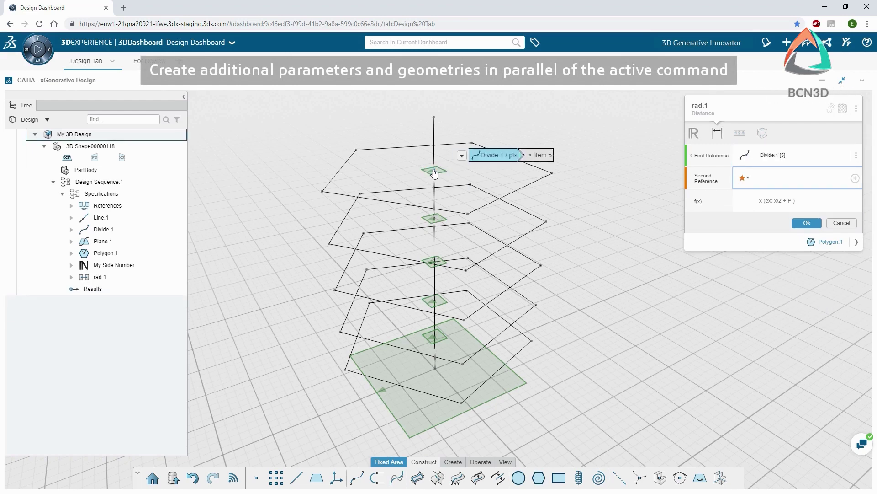
Create a coordinate point as the distance's second reference, placed at x 0 mm, y about 35 mm and z about 132 mm.
click(855, 179)
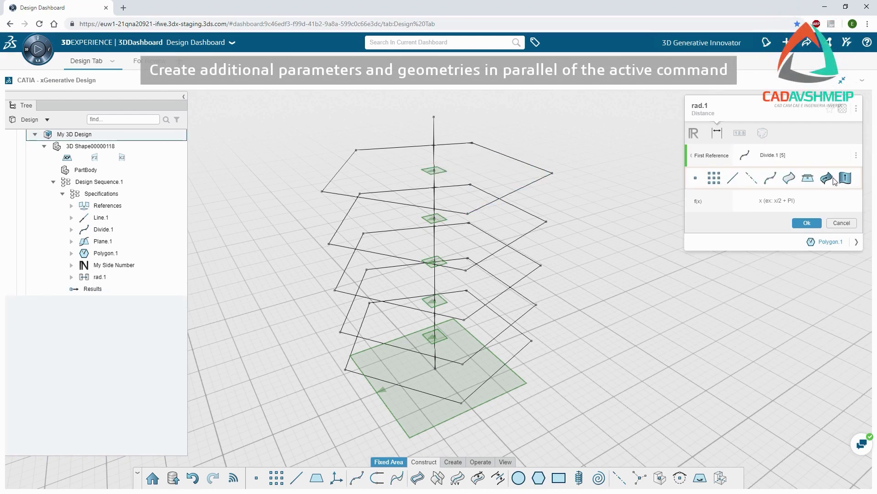
click(695, 181)
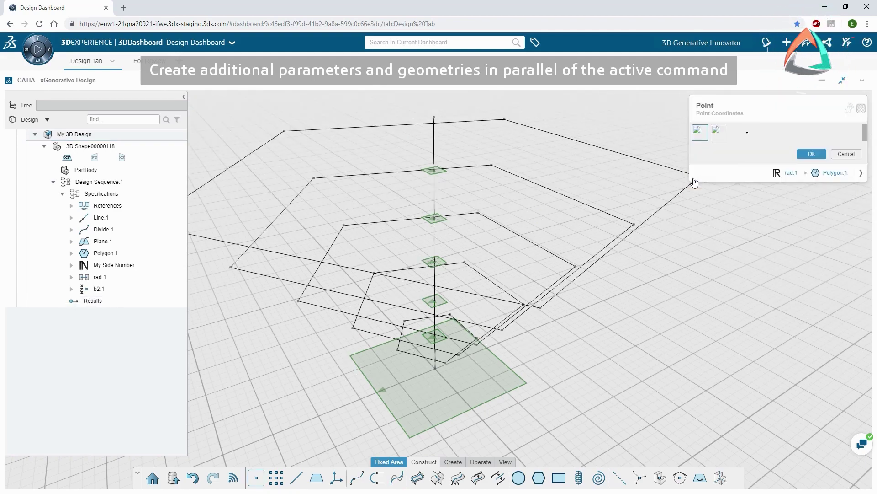
right_drag(549, 366, 549, 341)
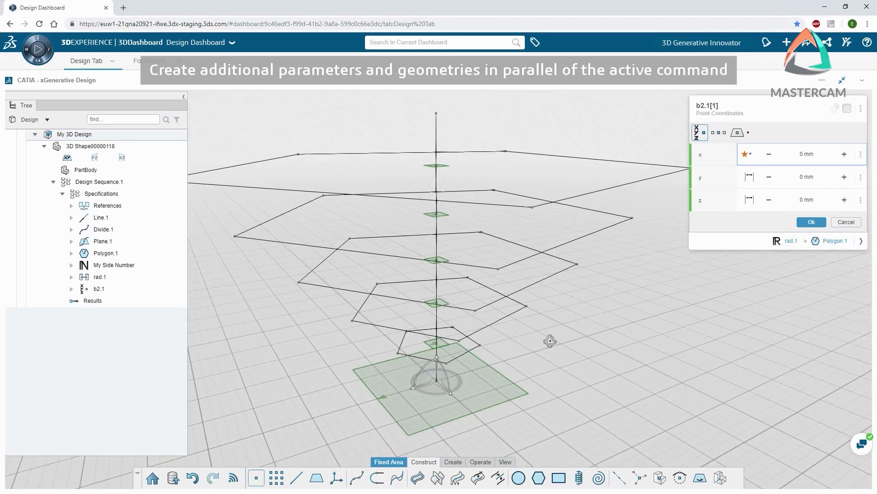
drag(438, 362, 439, 126)
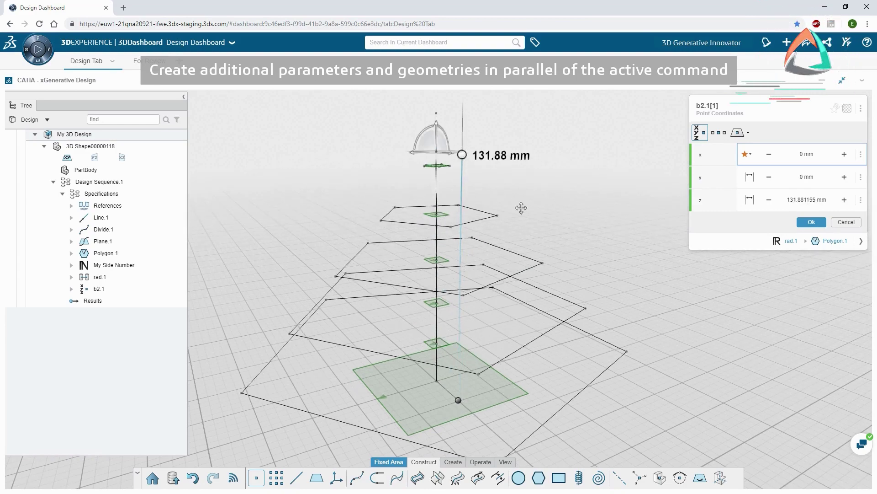
middle_drag(521, 208, 541, 215)
drag(466, 151, 524, 191)
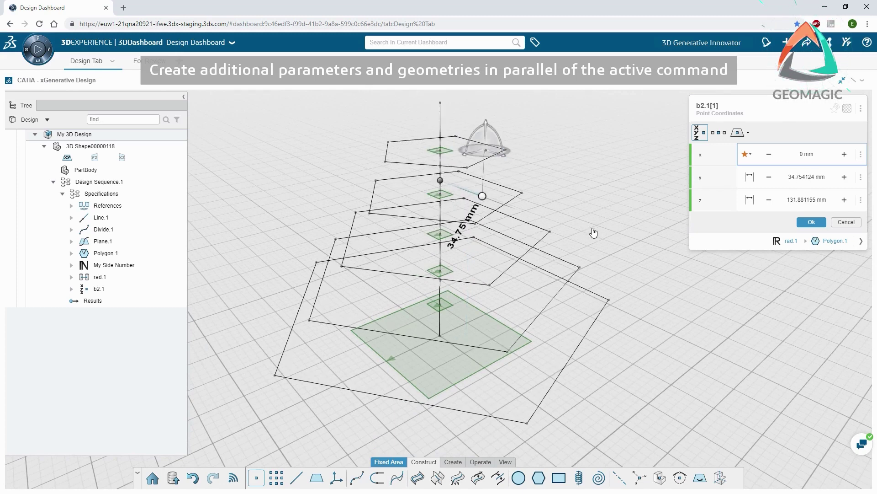
Apply the formula x/2 to the radius distance and complete its definition.
click(792, 242)
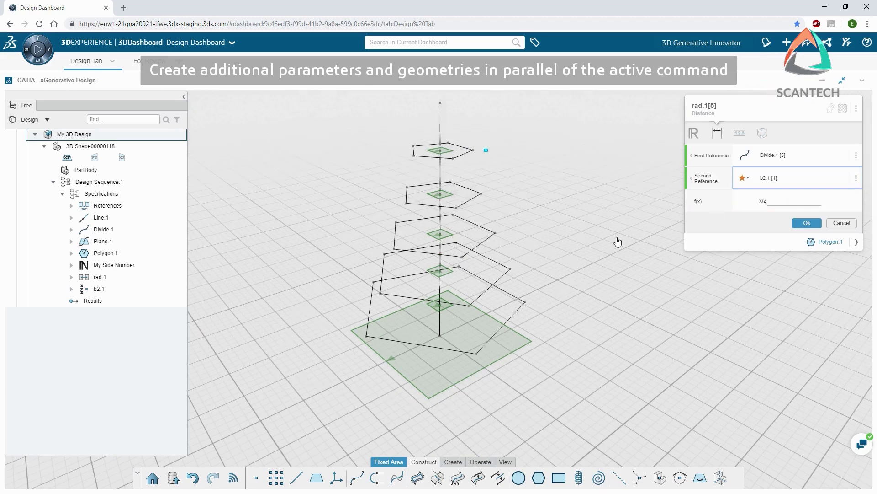
click(807, 224)
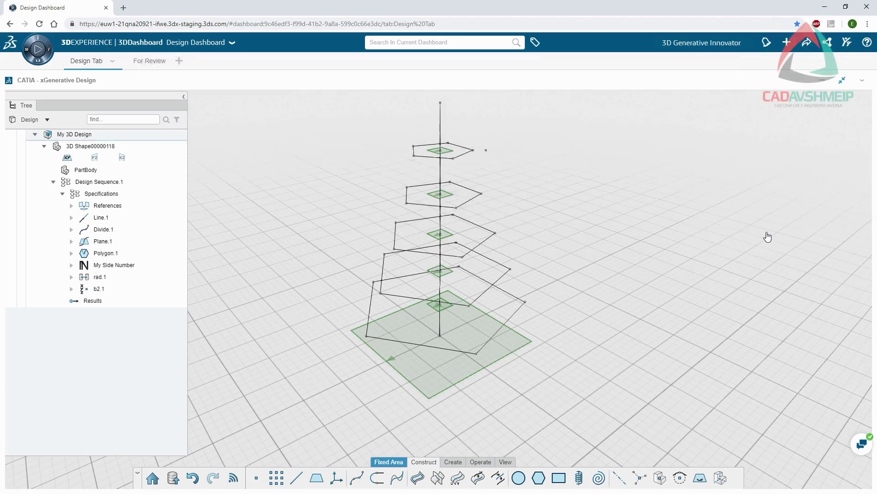
Open the design sequence's specifications for editing in the graph view.
middle_drag(577, 284, 581, 266)
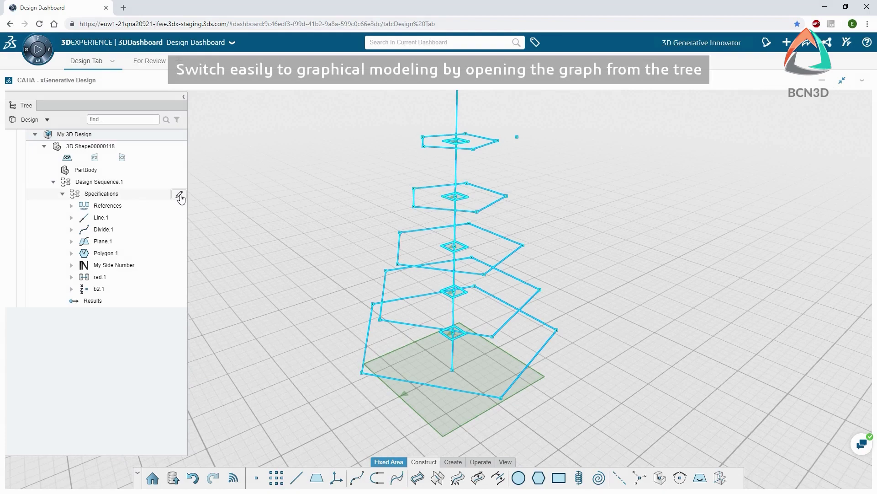
click(179, 195)
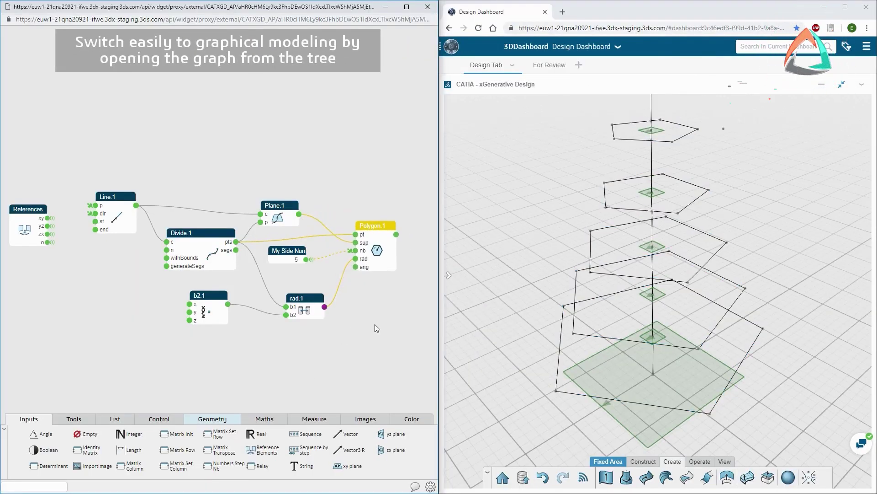
drag(379, 321, 284, 351)
scroll(288, 351, up, 4)
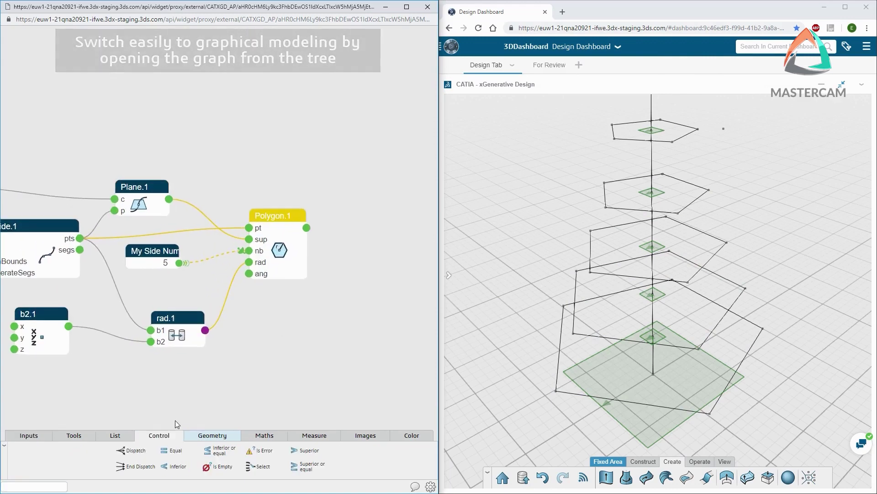
Find the Rotate operation, add it to the graph beside the polygon node and feed it the polygons as input.
mouse_move(203, 420)
click(47, 487)
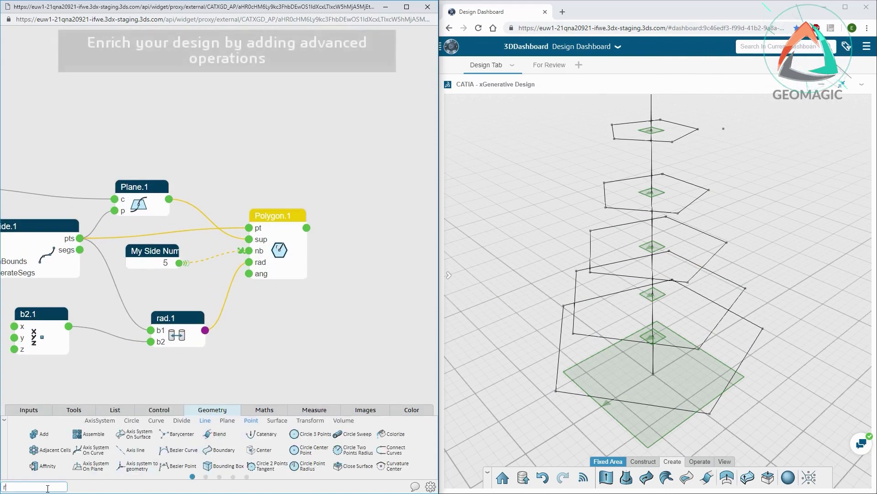
text(rotate)
drag(131, 445, 407, 274)
drag(306, 228, 367, 256)
scroll(315, 325, down, 3)
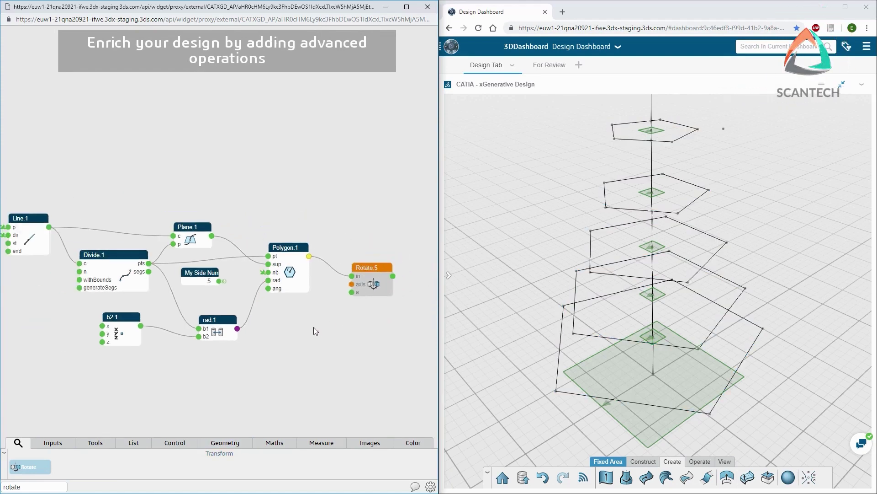
Connect the vertical line as the rotation axis and move the plane node slightly away from the polygon node.
drag(49, 228, 352, 284)
drag(187, 228, 210, 211)
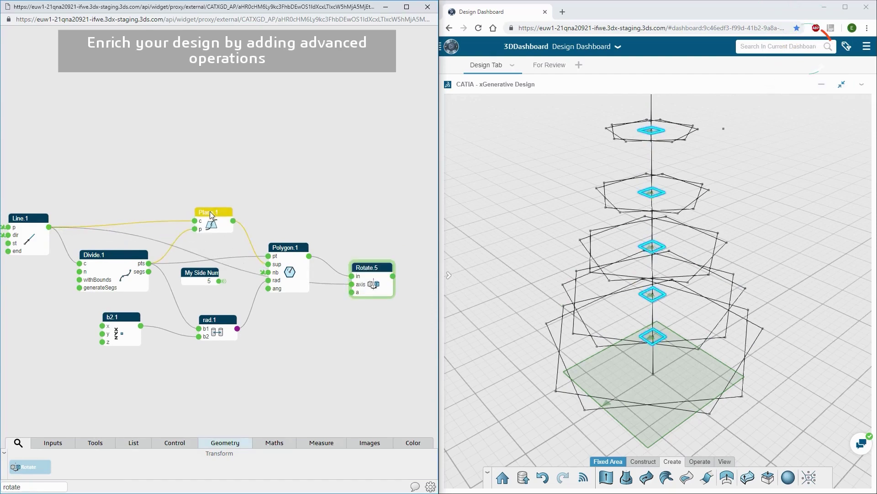
click(319, 329)
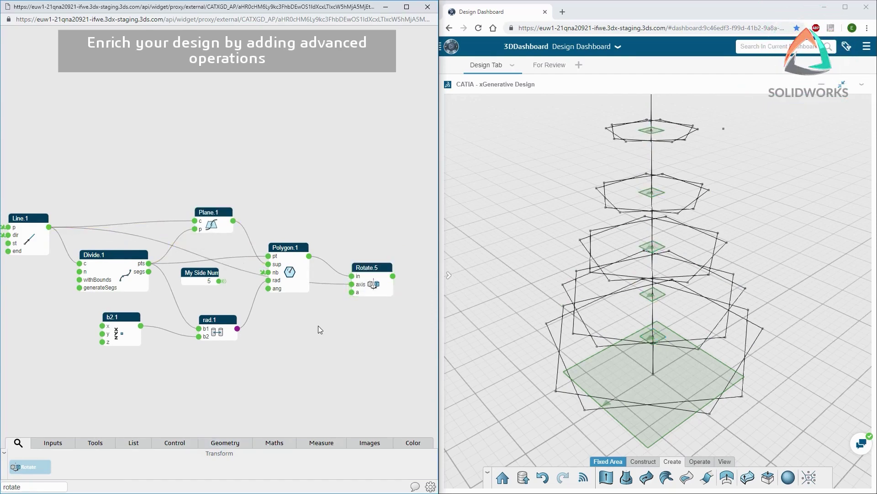
Hide the original unrotated polygons.
click(292, 250)
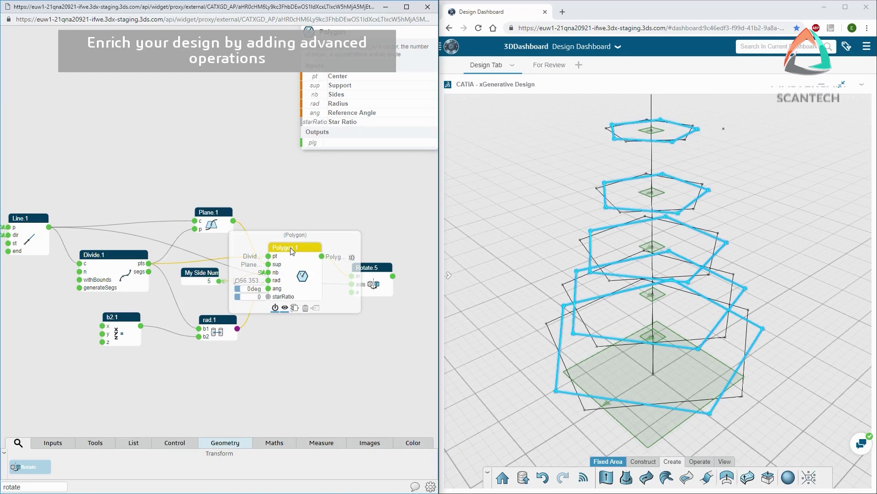
click(284, 308)
click(286, 341)
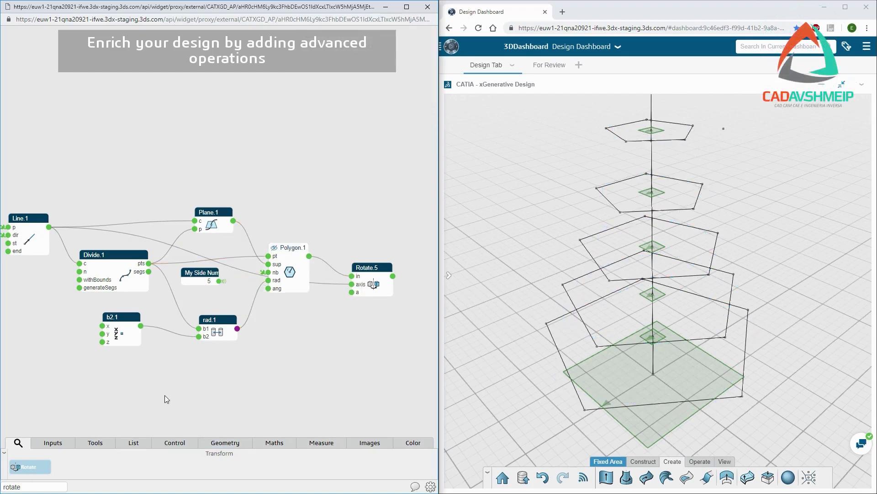
Find the Sequence operation and add it to the graph below the polygon and Rotate nodes.
drag(165, 396, 178, 382)
click(59, 487)
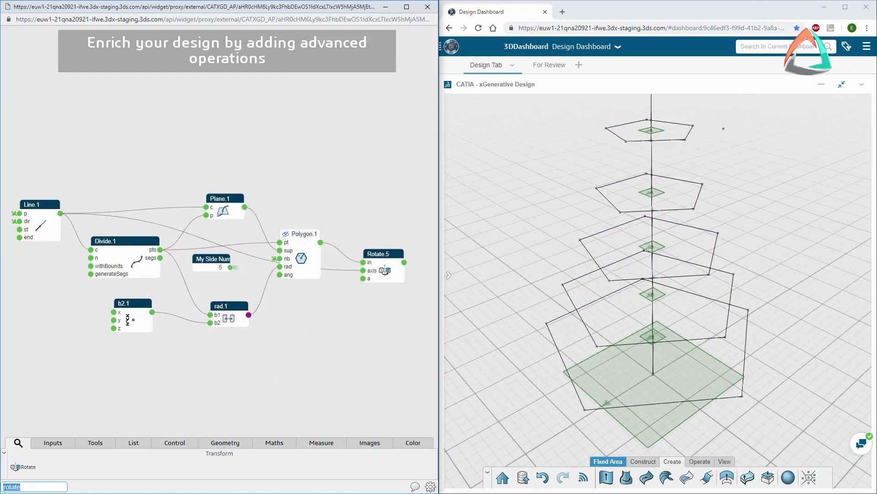
text(seq)
drag(26, 467, 345, 332)
scroll(368, 309, up, 2)
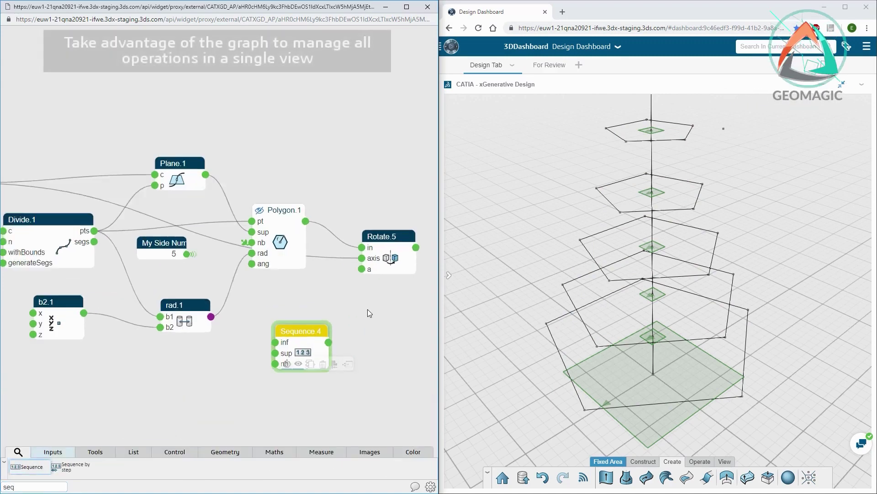
scroll(368, 309, up, 1)
Set the sequence's upper bound to 3.141592654 and connect its output to the rotation's angle.
click(261, 351)
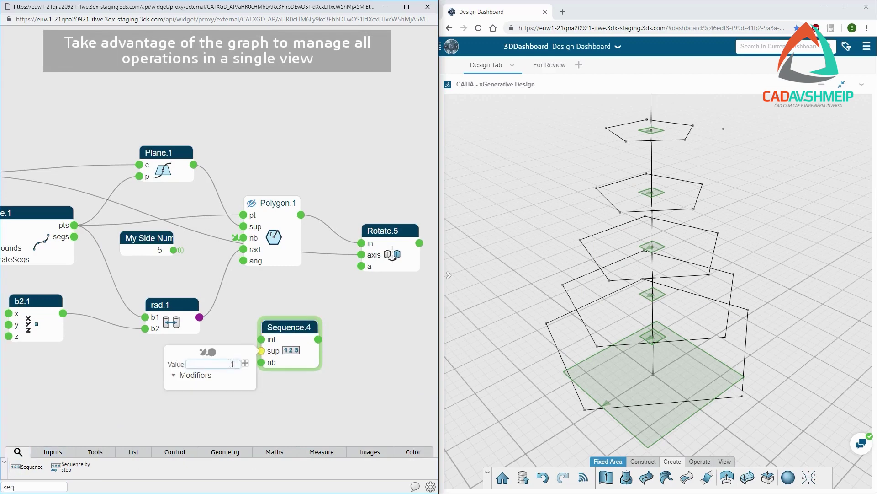
click(237, 363)
key(Return)
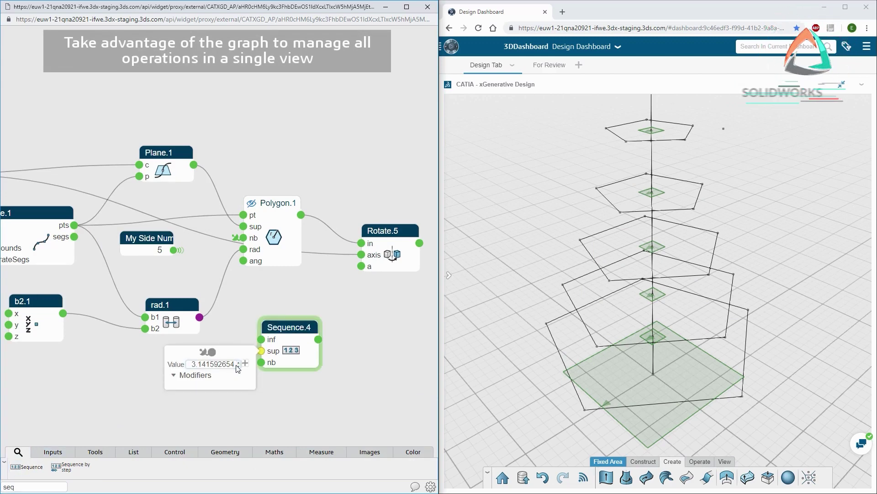
click(304, 377)
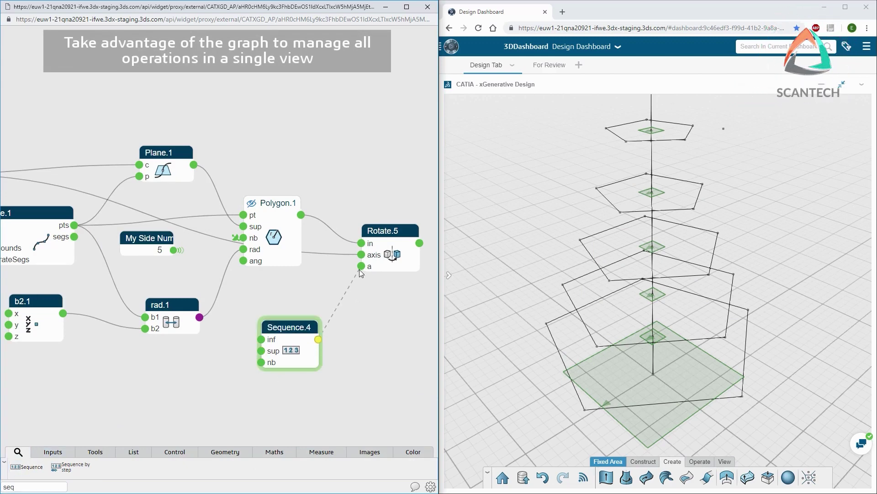
drag(361, 272, 362, 267)
scroll(127, 388, down, 2)
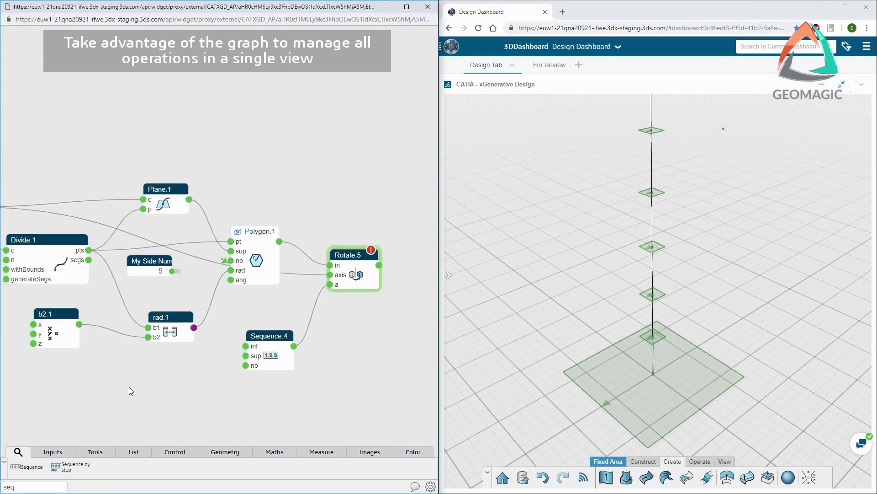
Extract the line division's number into an integer parameter named "My Divide Number".
middle_drag(129, 387, 256, 394)
click(186, 248)
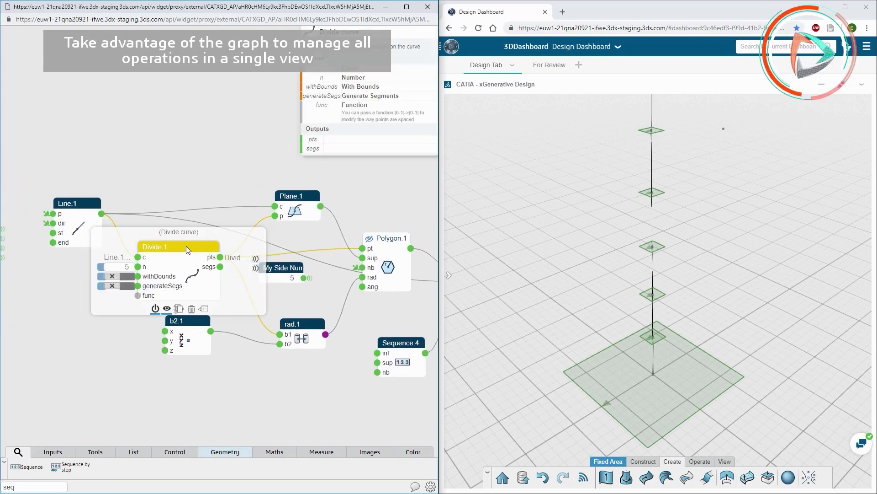
drag(27, 366, 28, 368)
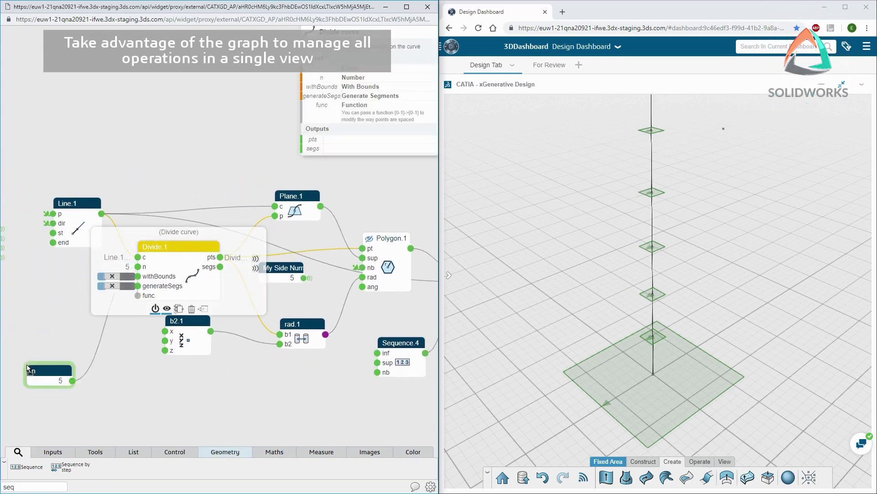
click(62, 368)
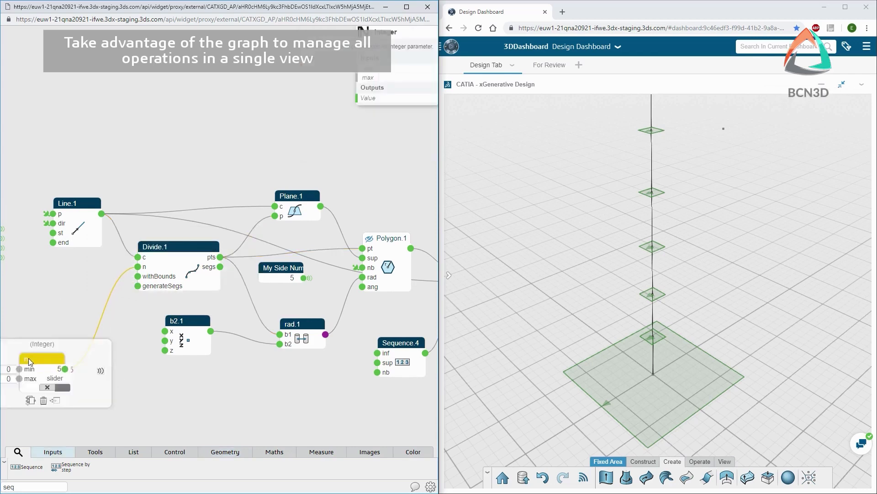
double_click(78, 360)
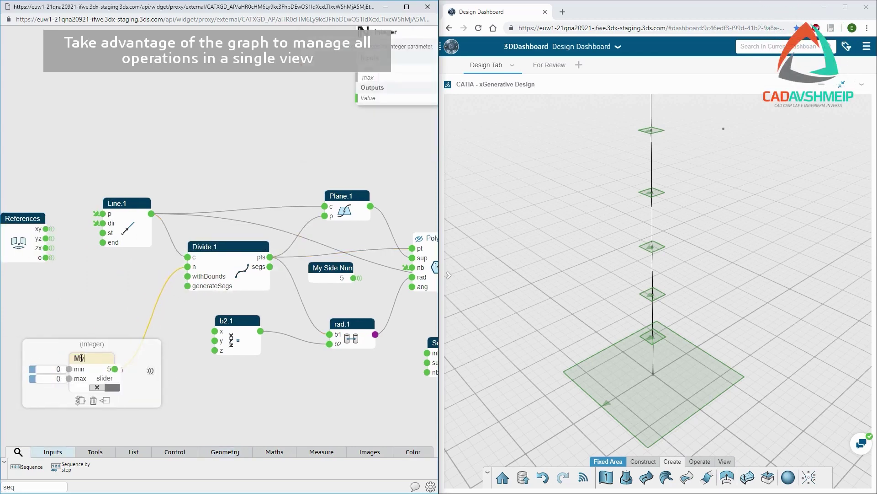
text(My Divide Number)
key(Return)
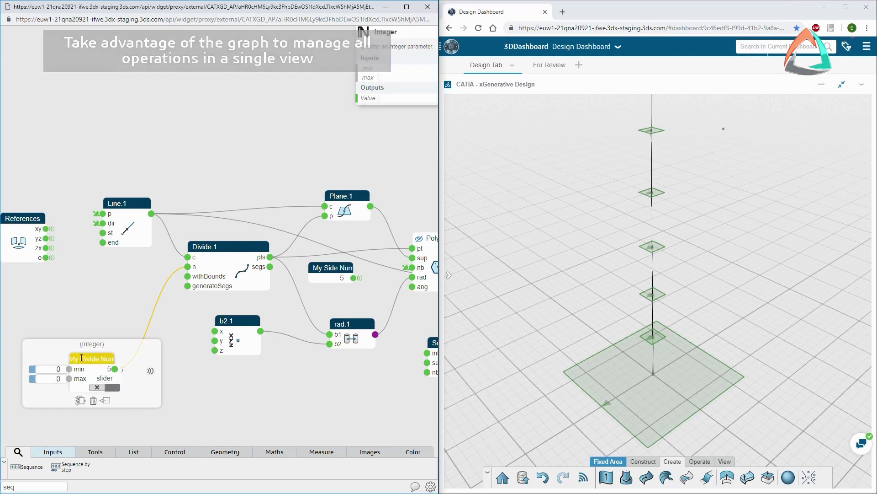
click(102, 319)
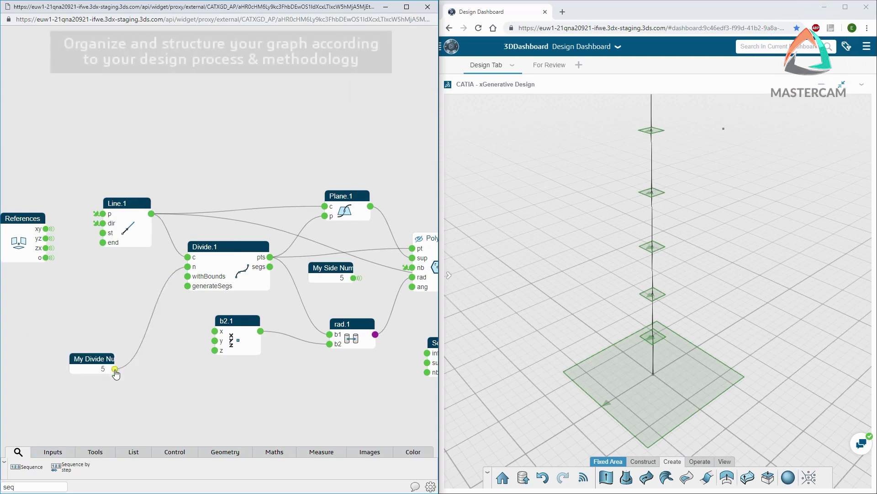
Make My Divide Number a global variable and move its node away from the division node.
click(114, 368)
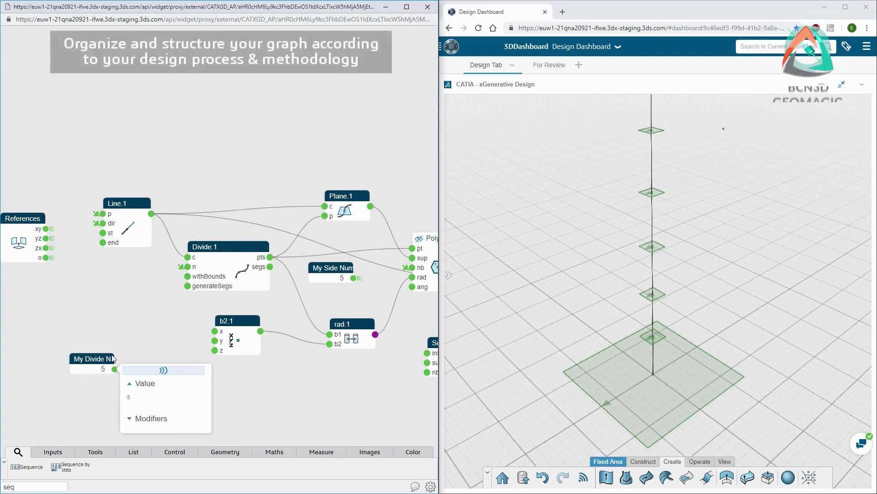
drag(95, 357, 59, 348)
scroll(248, 390, down, 2)
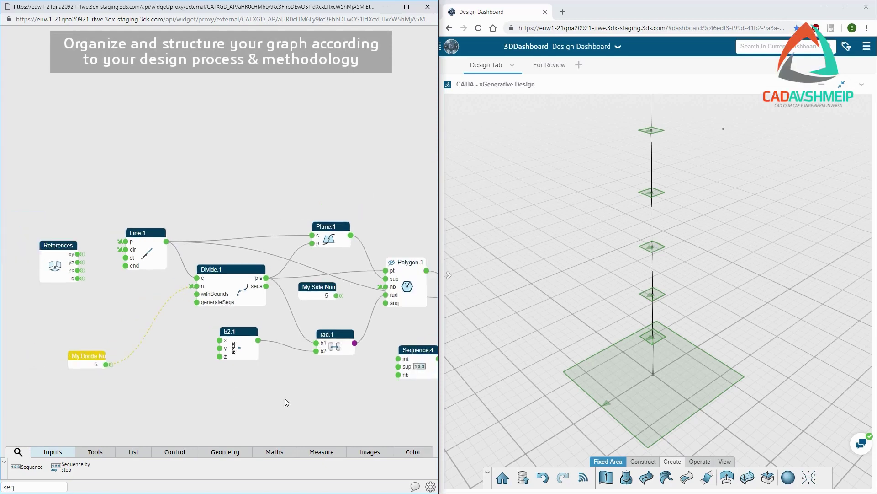
Link the sequence's number of values to the global variable My Divide Number.
middle_drag(370, 392, 303, 377)
click(330, 360)
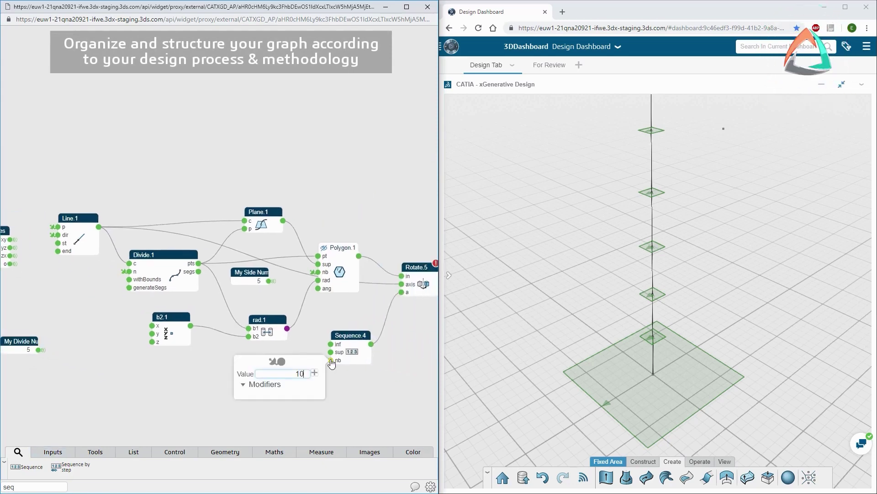
click(281, 363)
click(258, 434)
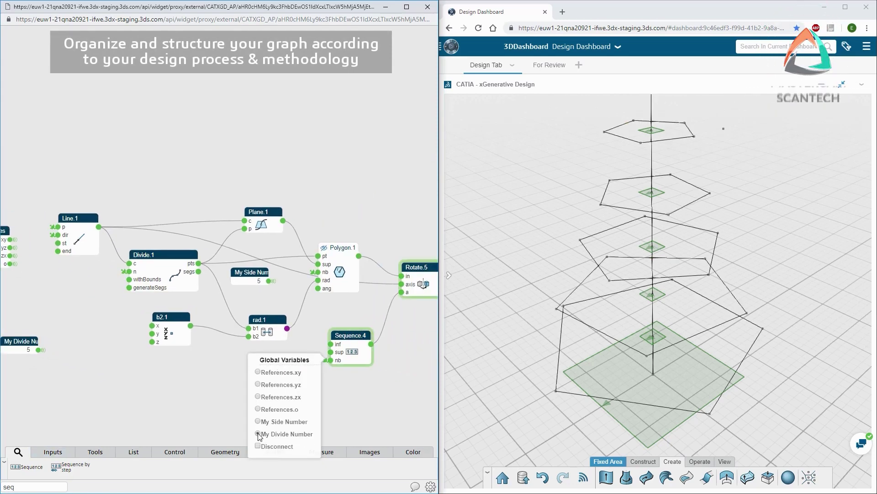
click(229, 416)
Move the sequence node below the radius distance node and place My Side Number under My Divide Number.
drag(346, 338, 295, 366)
scroll(231, 366, down, 2)
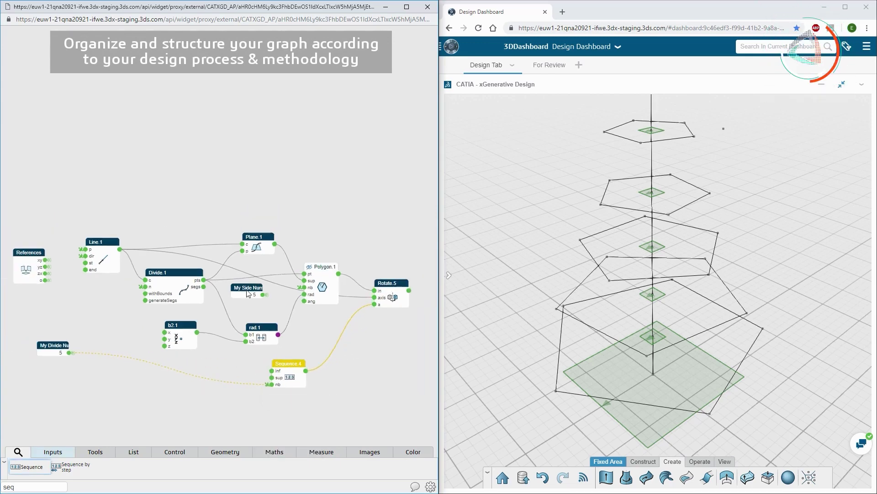
drag(248, 294, 57, 382)
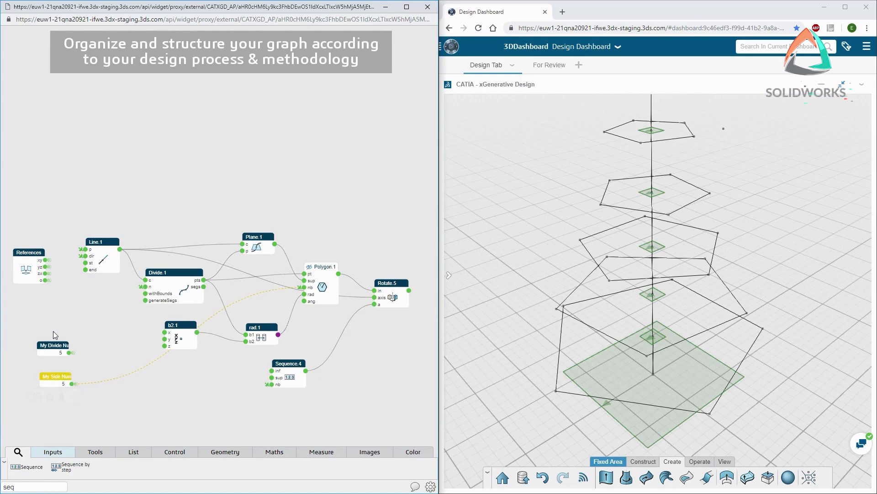
Group the My Divide Number and My Side Number parameters into a region.
middle_drag(53, 331, 123, 299)
scroll(122, 298, up, 3)
drag(70, 292, 191, 413)
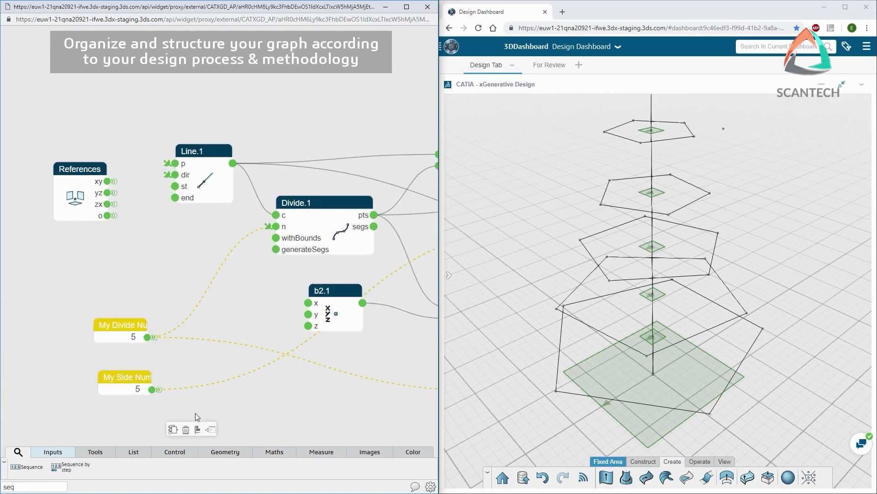
click(211, 430)
scroll(215, 421, down, 4)
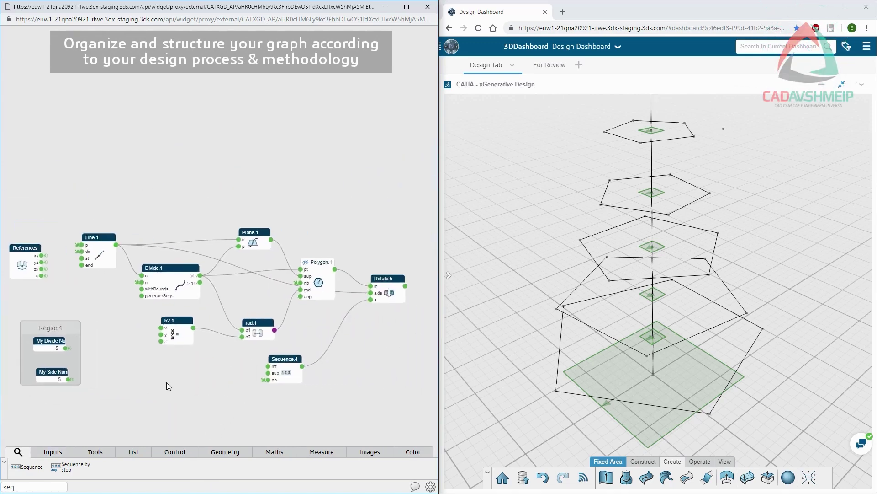
Apply automatic layering to the nodes from the division and coordinate point through the rotation.
drag(128, 206, 411, 399)
mouse_move(415, 414)
click(415, 441)
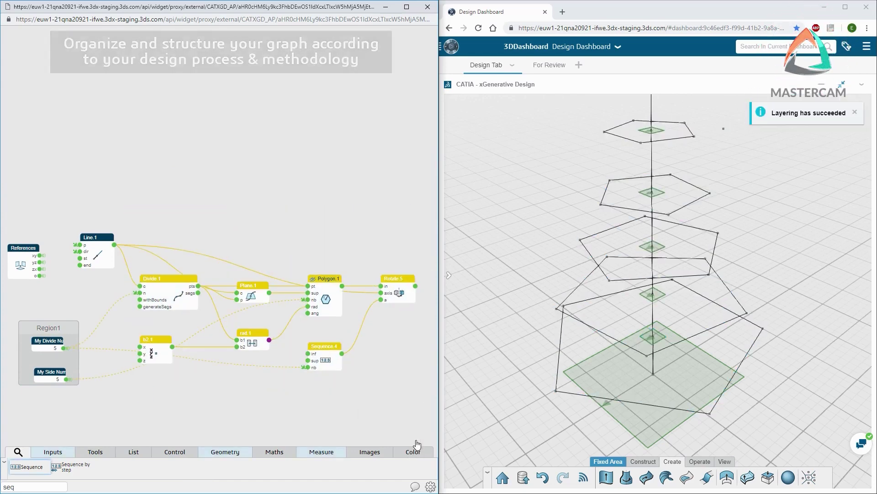
click(314, 428)
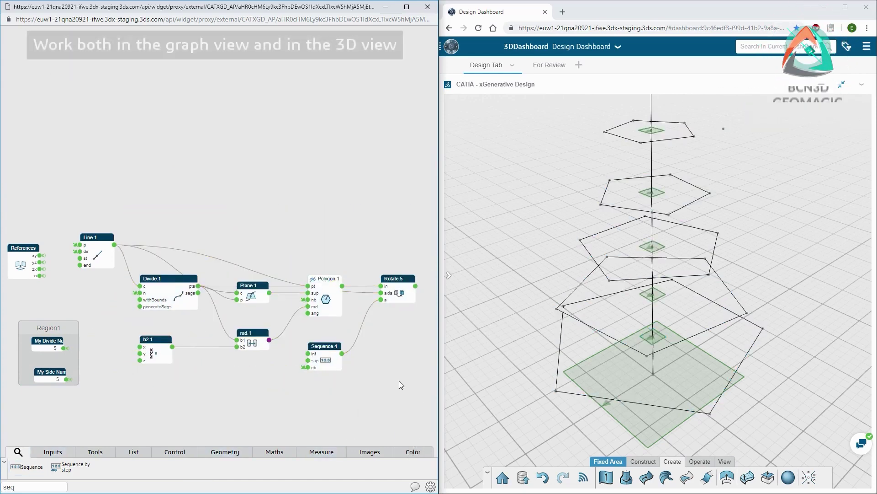
Create a loft using the five rotated polygons as sections.
drag(399, 380, 265, 390)
scroll(265, 389, up, 2)
scroll(265, 334, up, 2)
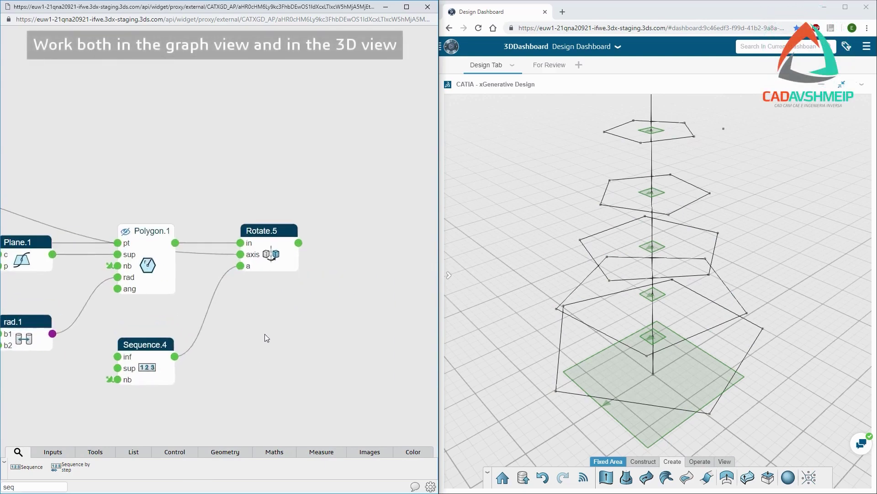
mouse_move(272, 259)
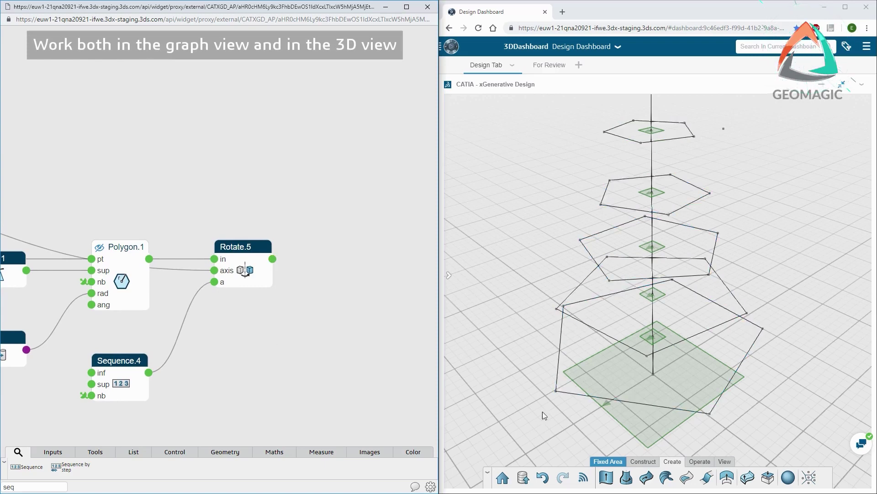
click(666, 478)
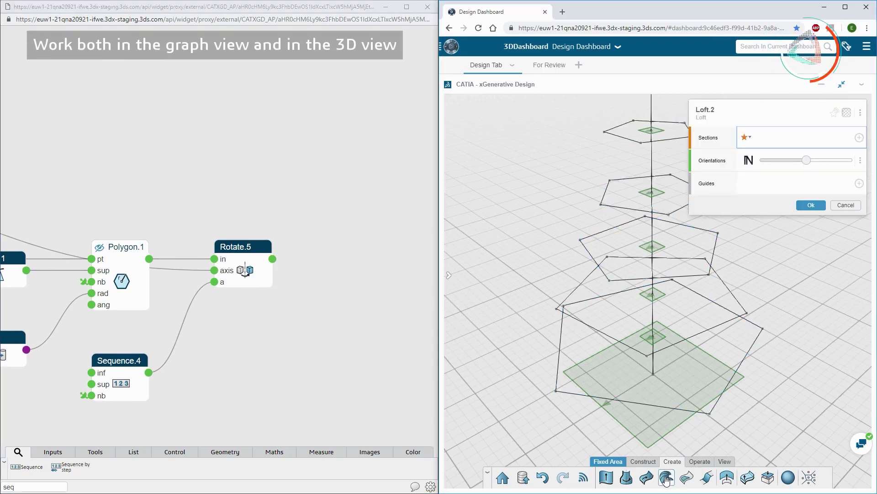
middle_drag(760, 380, 699, 404)
click(679, 355)
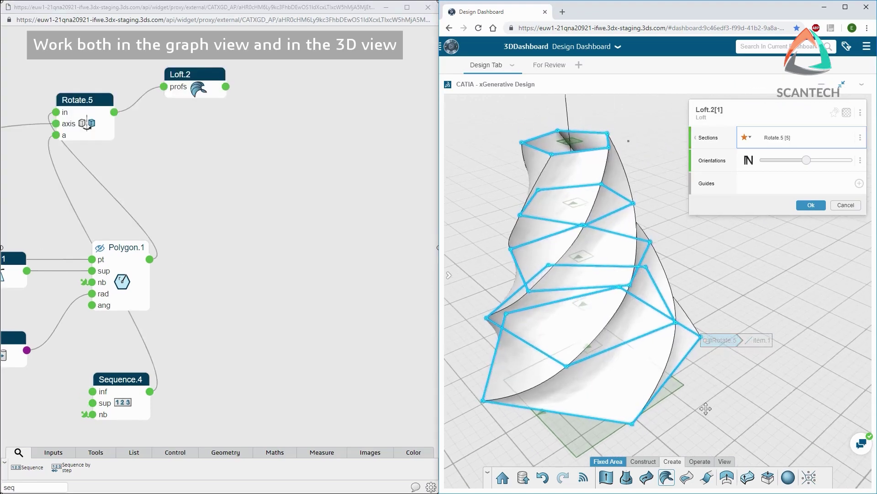
Colour the loft yellow, finish it, and move its node lower in the graph, away from the rotation node.
click(848, 114)
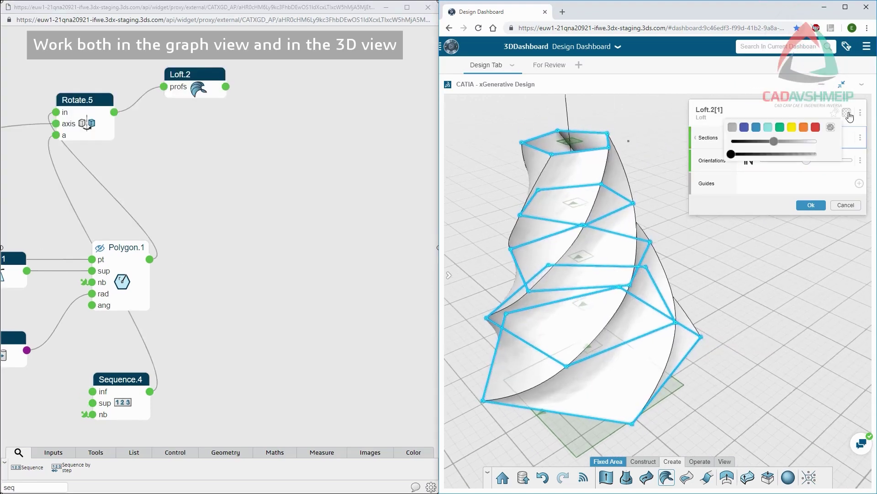
click(792, 129)
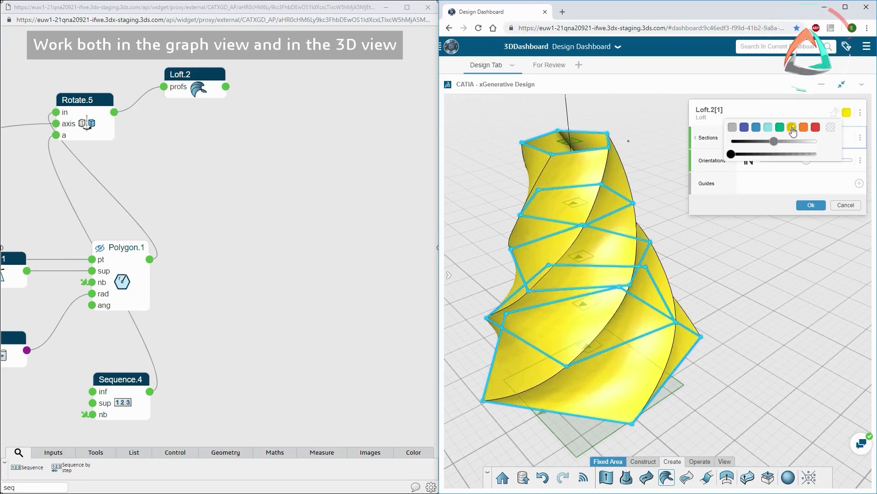
mouse_move(774, 142)
mouse_down()
mouse_move(737, 142)
mouse_move(812, 145)
mouse_move(776, 143)
mouse_up()
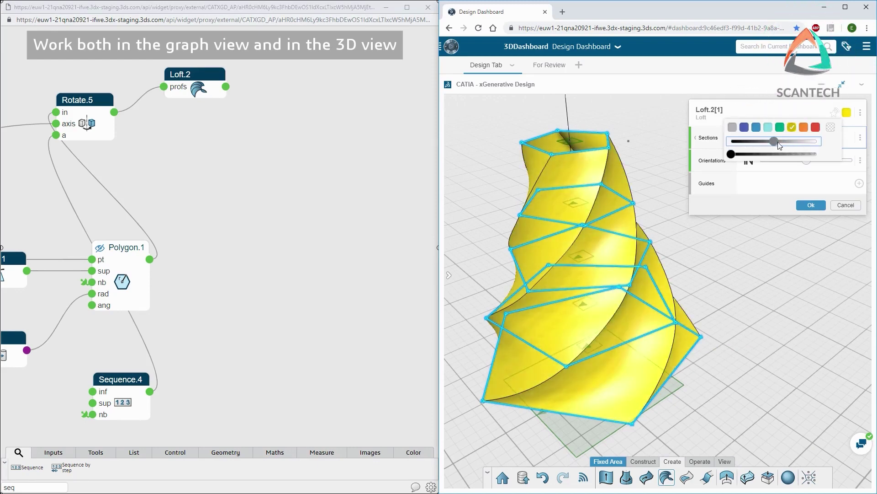
click(813, 112)
click(812, 205)
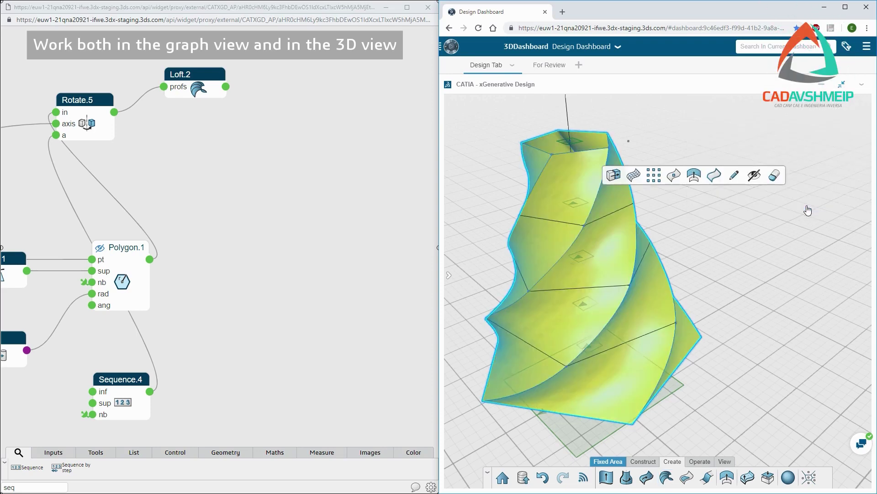
drag(214, 74, 248, 123)
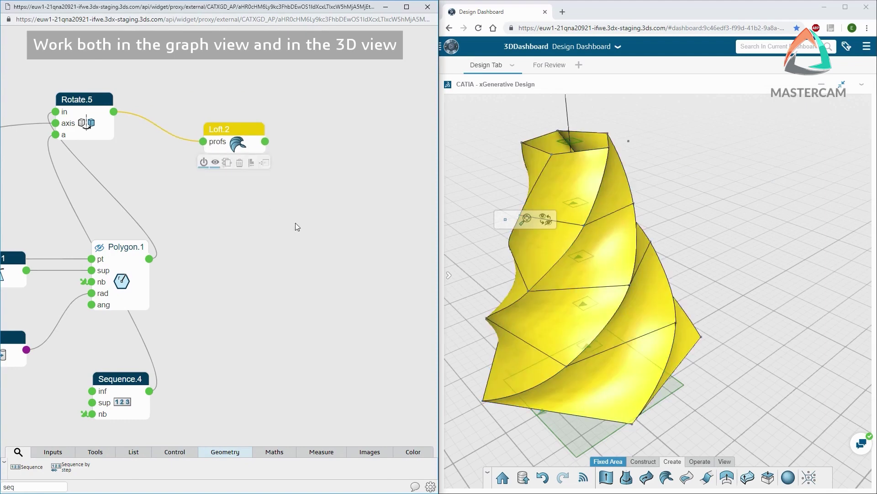
Shift point b2.1 to a z of about 130.76 mm and extract its z coordinate as a length parameter.
middle_drag(460, 255, 522, 272)
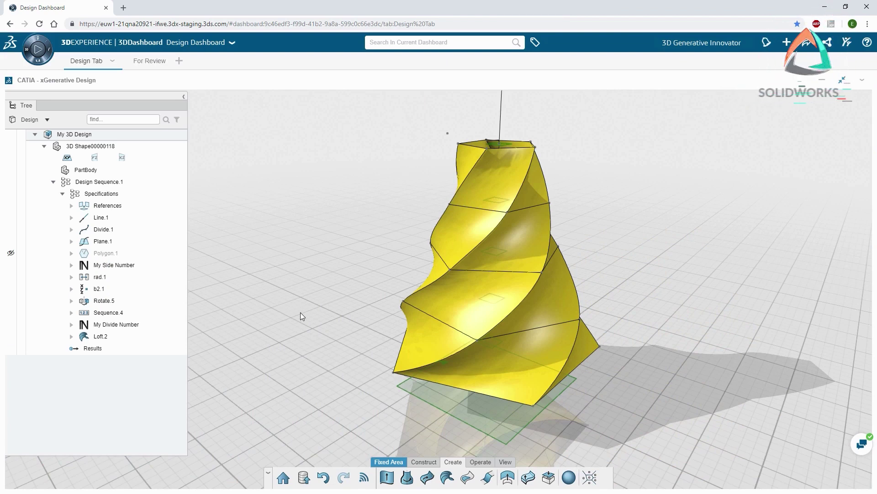
click(129, 292)
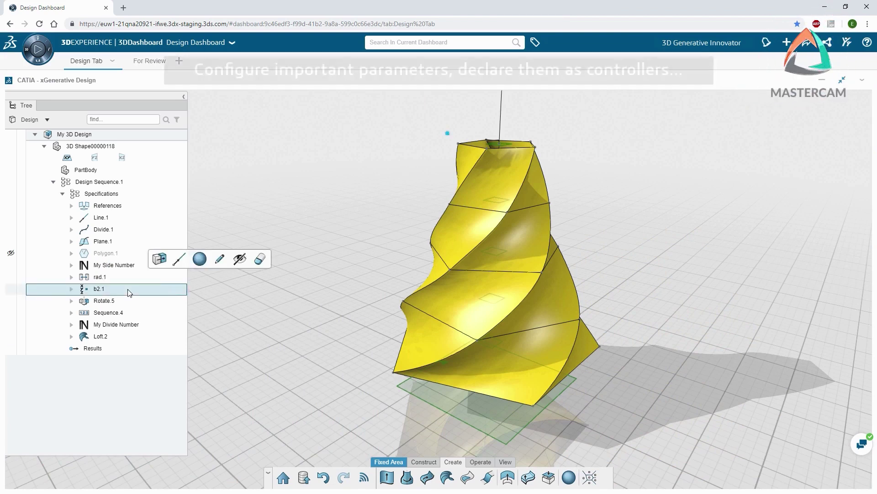
click(224, 259)
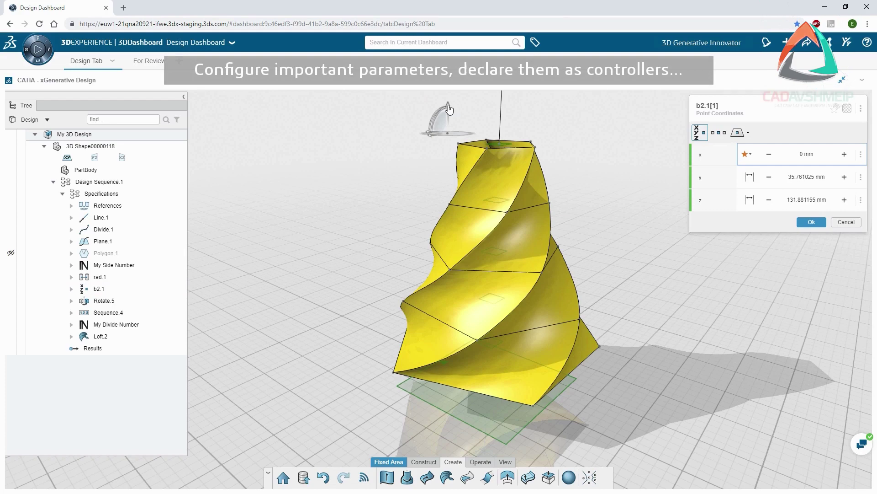
drag(449, 110, 427, 108)
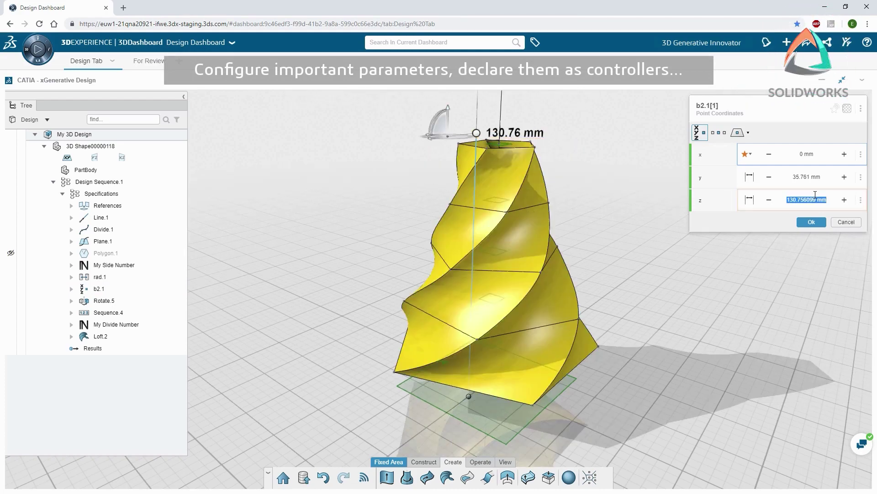
click(861, 200)
click(808, 232)
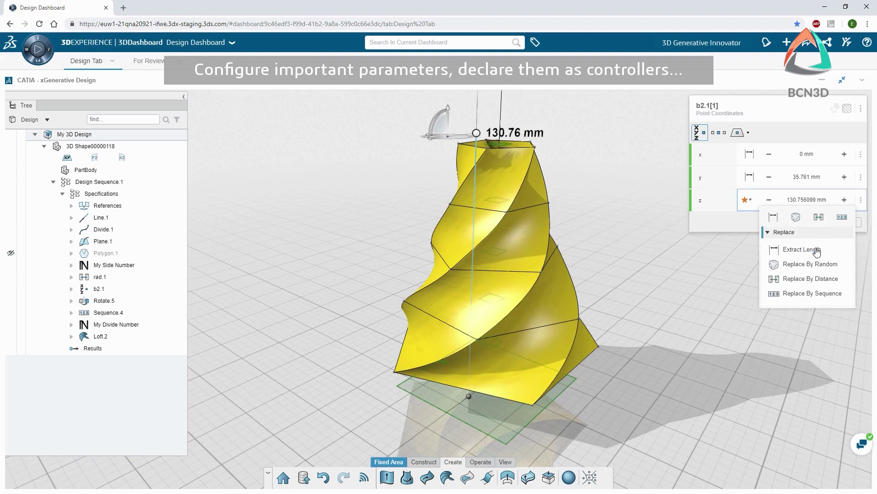
click(817, 251)
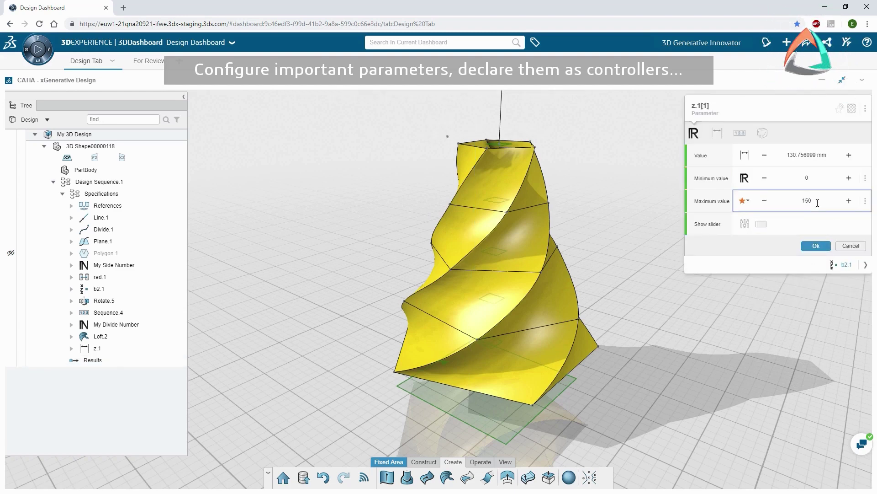
Give parameter z.1 a maximum of 150 and a slider moved to its upper limit, and declare it as a controller.
click(761, 224)
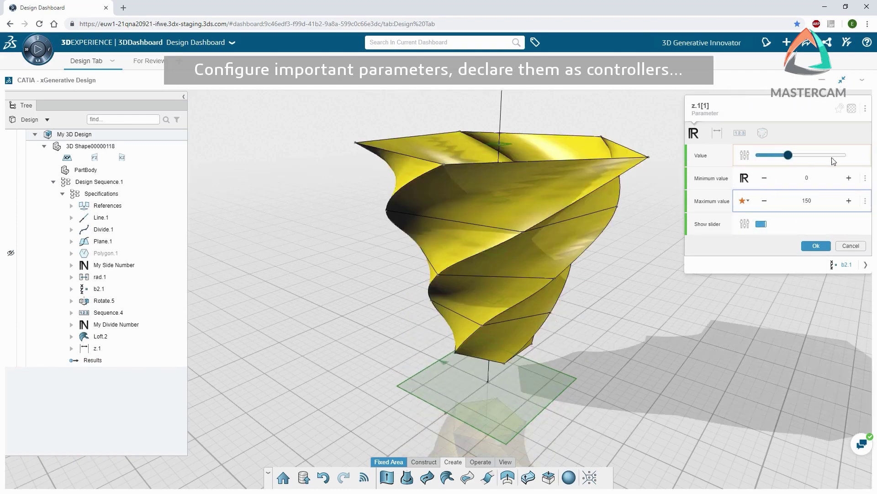
drag(788, 155, 854, 157)
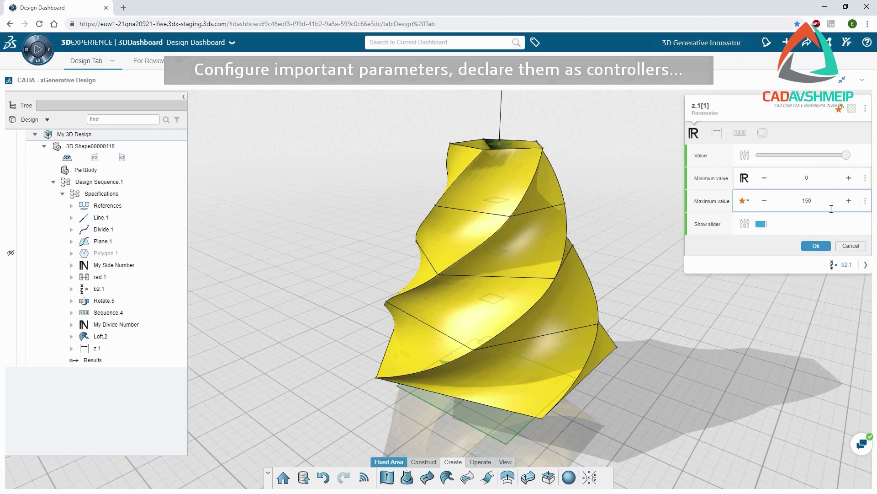
click(816, 246)
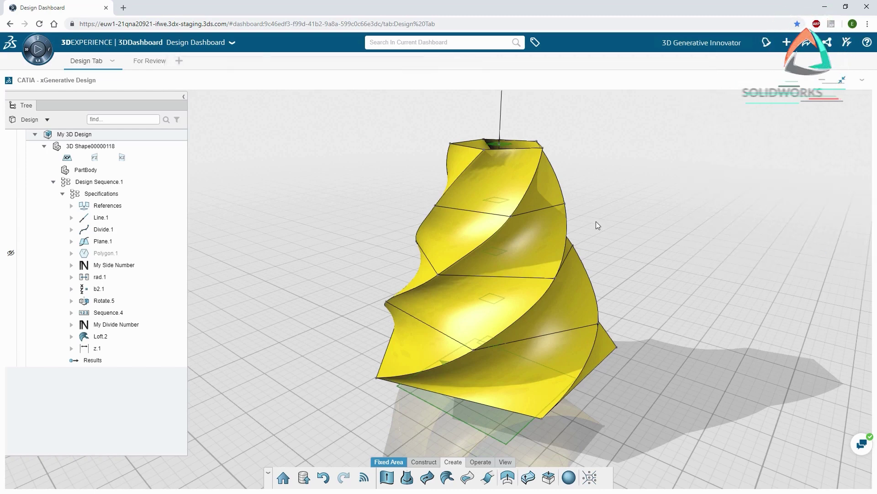
Switch the tree from the design to the controllers and set My Side Number to 10.
click(47, 120)
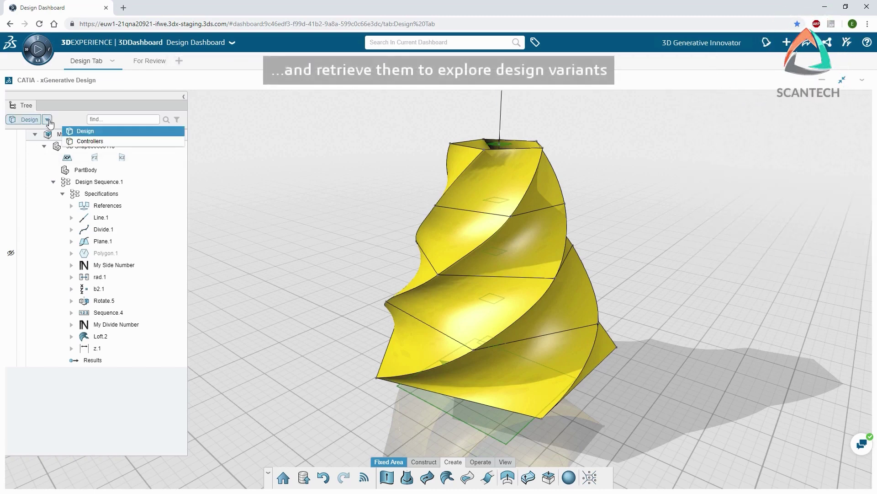
click(97, 141)
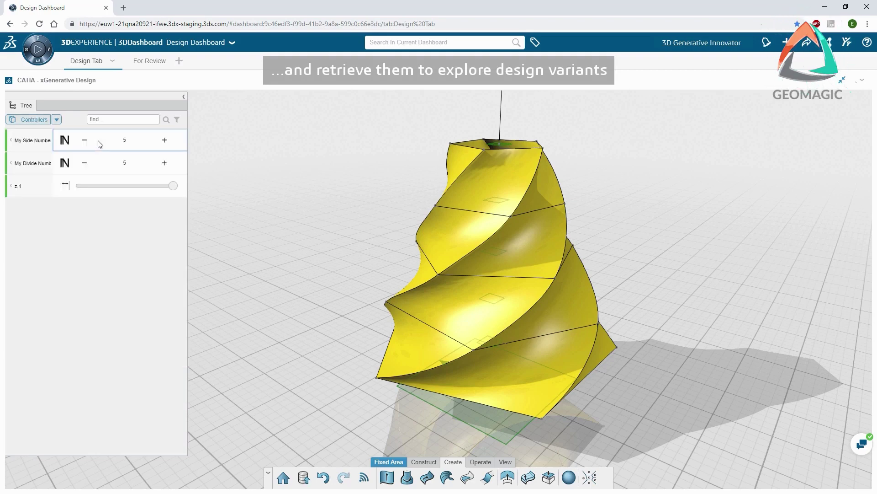
click(164, 141)
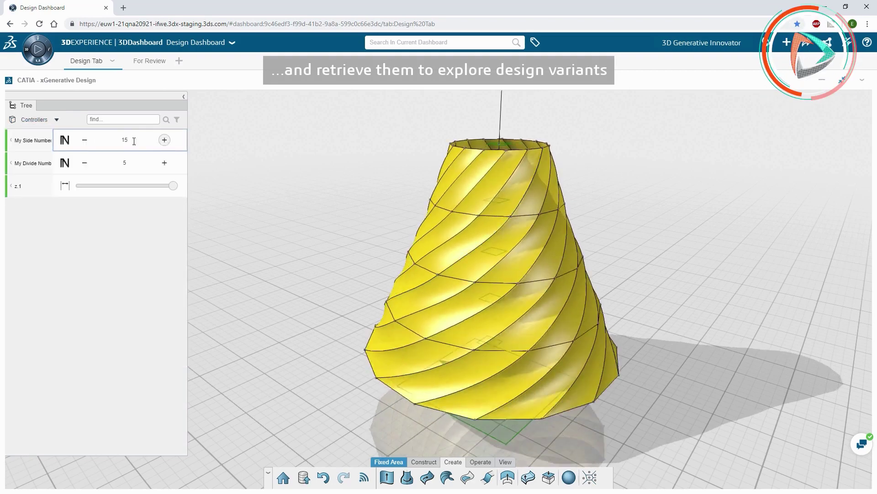
click(164, 141)
click(164, 141)
click(84, 140)
Vary My Divide Number, leaving it at 10, and lower the z.1 slider to about three quarters of its range.
click(165, 163)
click(164, 164)
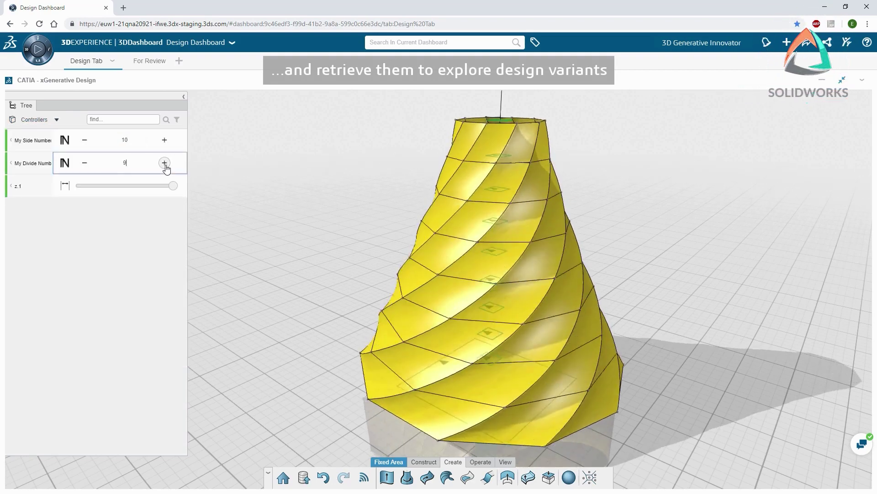
click(164, 164)
click(164, 164)
click(83, 164)
click(83, 163)
click(83, 163)
click(82, 164)
click(165, 163)
click(164, 163)
click(164, 163)
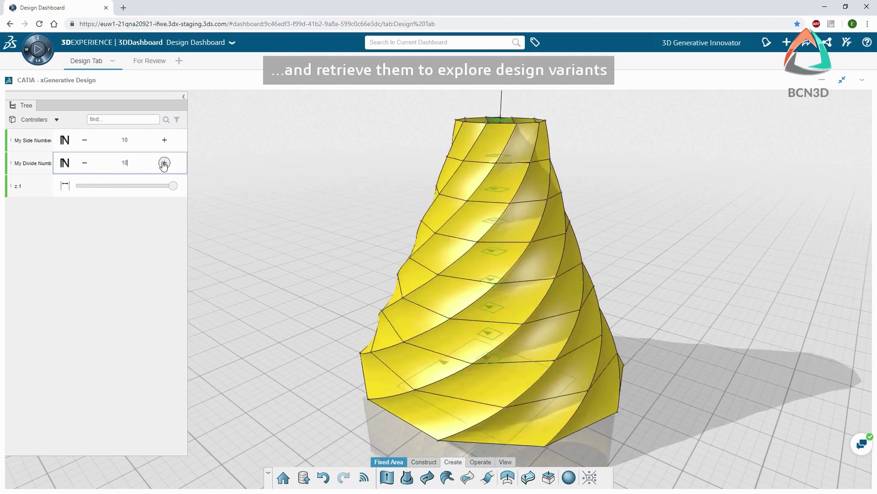
drag(173, 186, 147, 188)
Set both My Side Number and My Divide Number to 40 and view the resulting vase from a lower angle.
double_click(135, 141)
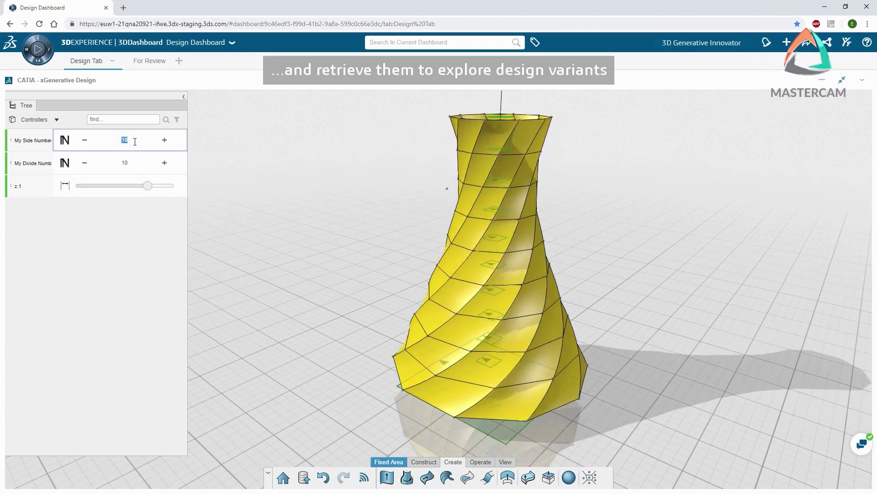
text(40)
key(Return)
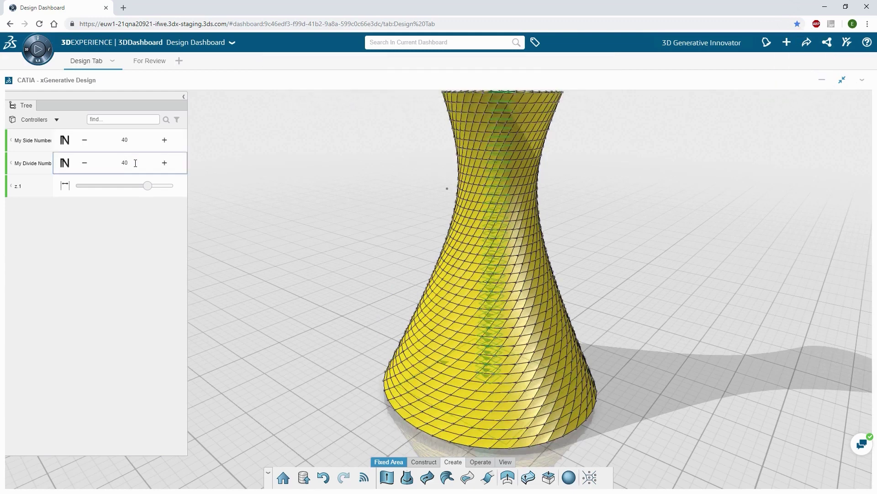
middle_drag(375, 230, 333, 208)
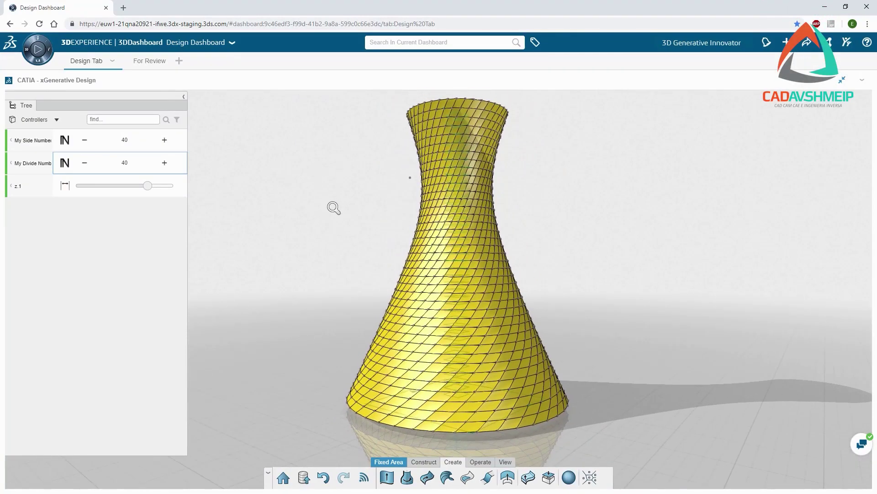